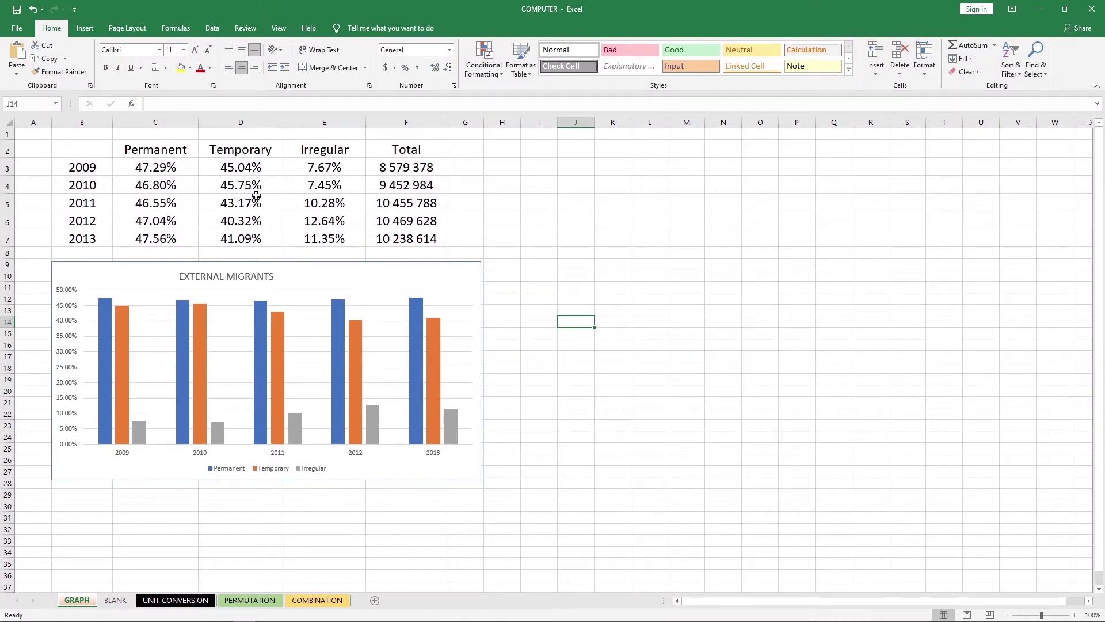
Step: On the BLANK sheet, enter the heading Computer in cell B14
left_click(194, 167)
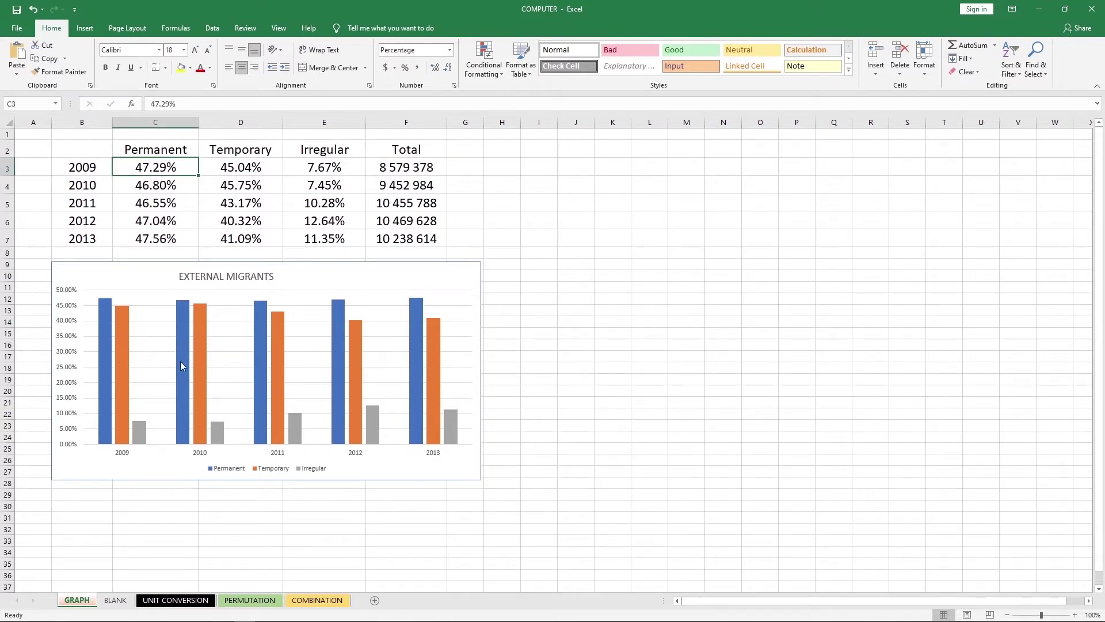
left_click(115, 600)
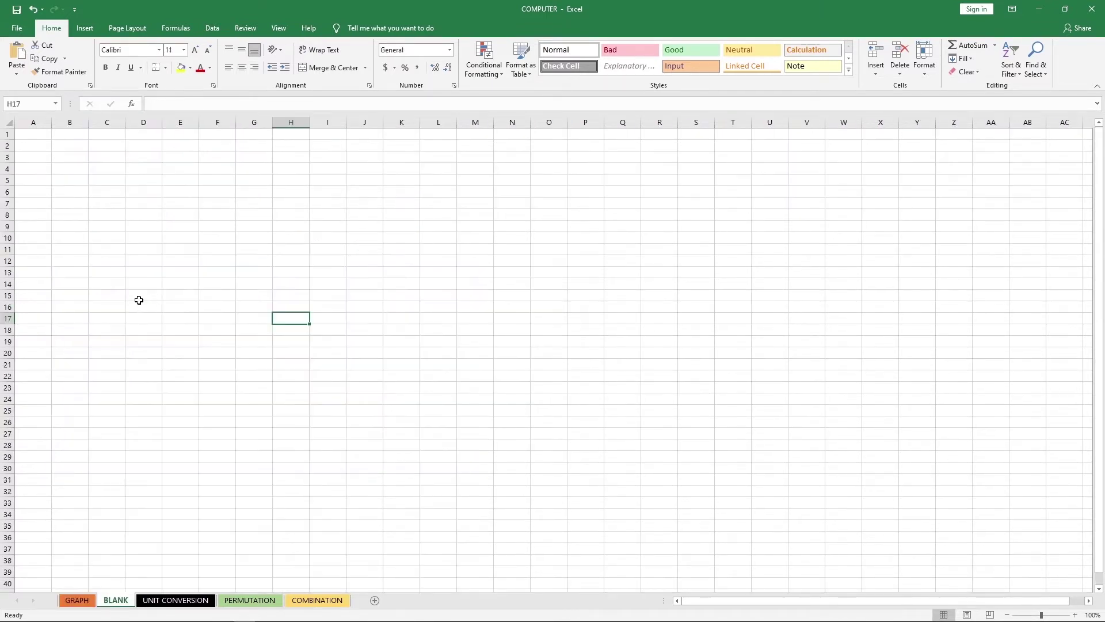
double_click(75, 286)
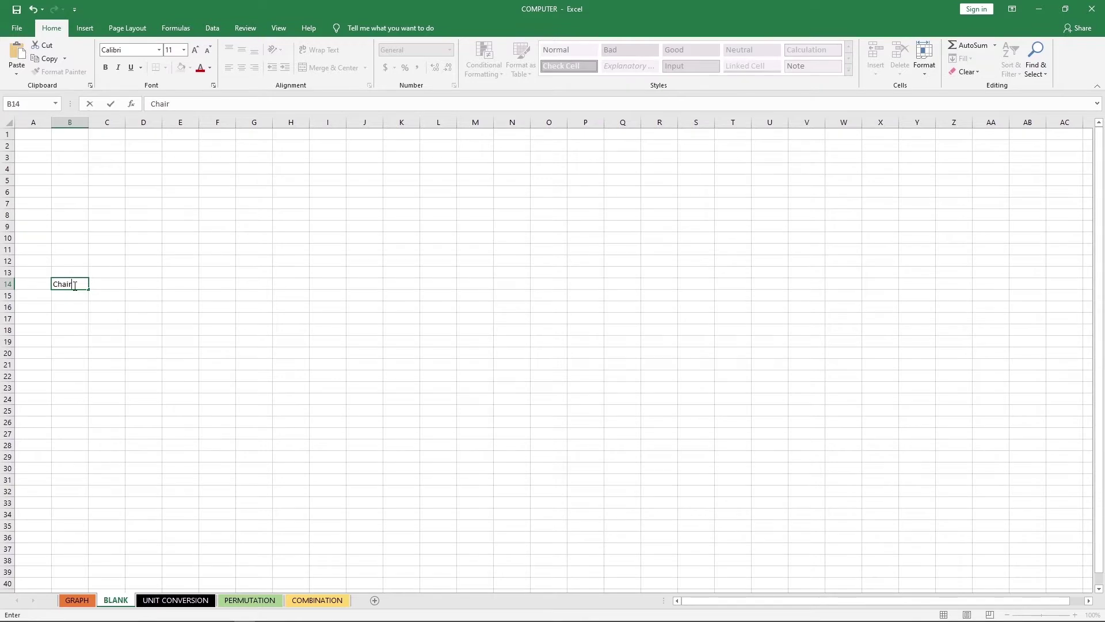
left_click_drag(46, 277, 45, 278)
key("BackSpace")
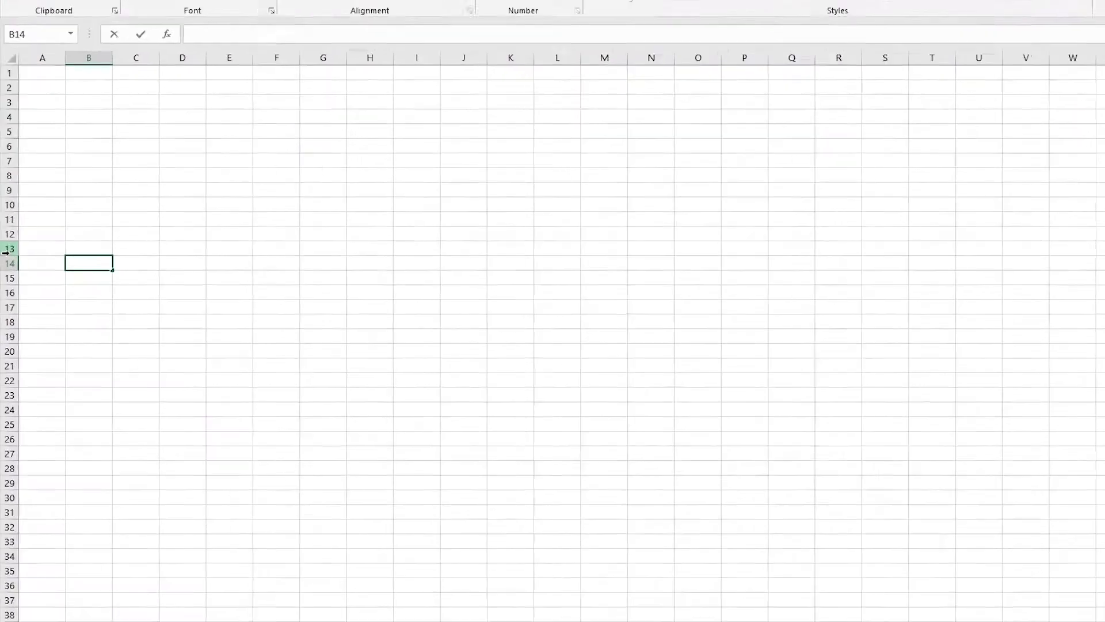
type("Computer")
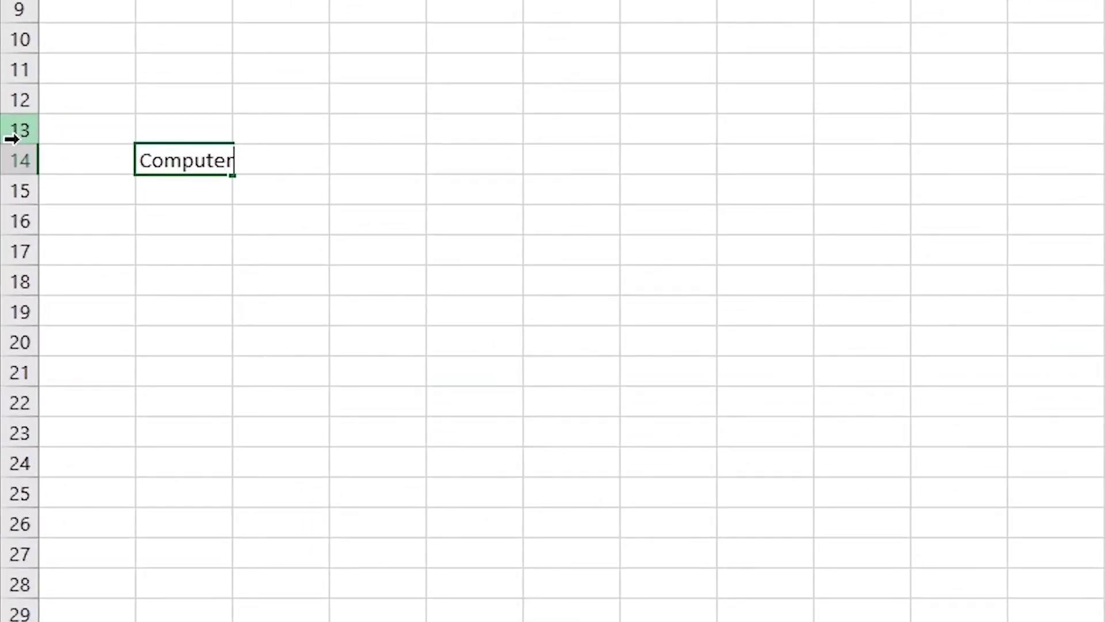
left_click(370, 157)
left_click(305, 167)
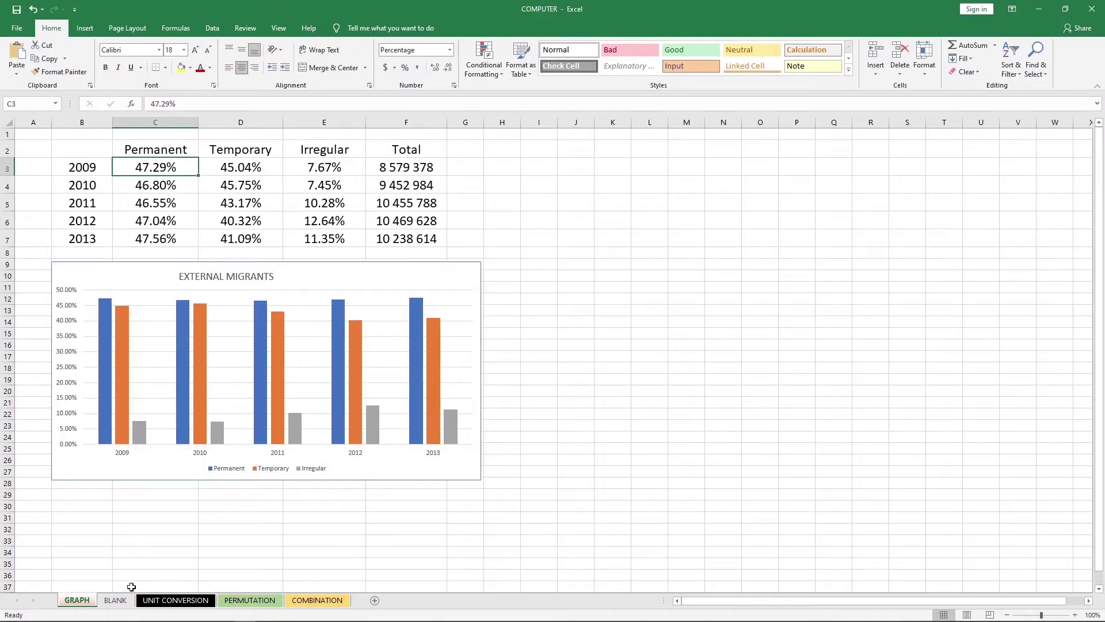
Step: On the BLANK sheet, add the headings Monitor in C14 and Keyboard and Mouse in D14
left_click(115, 600)
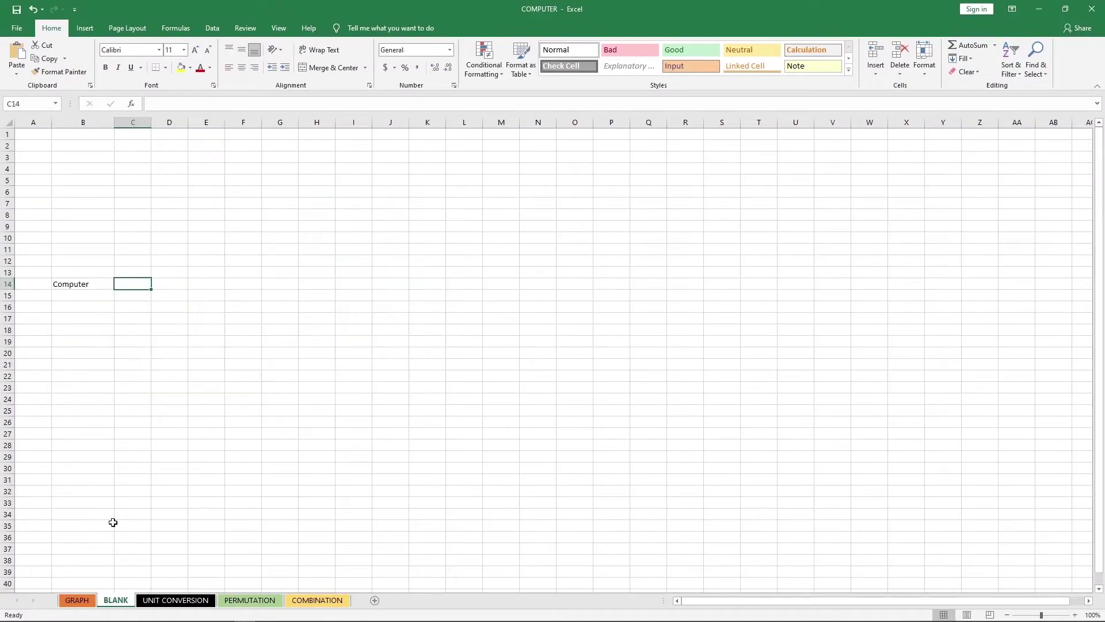
double_click(132, 281)
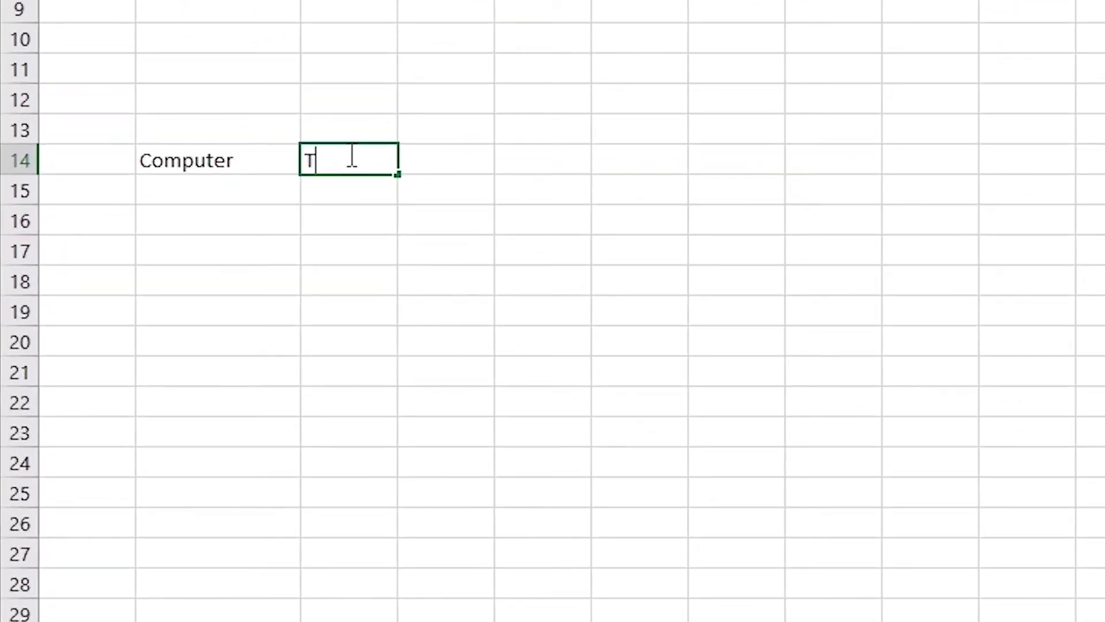
type("Monitor")
key("Tab")
type("Keyboard and")
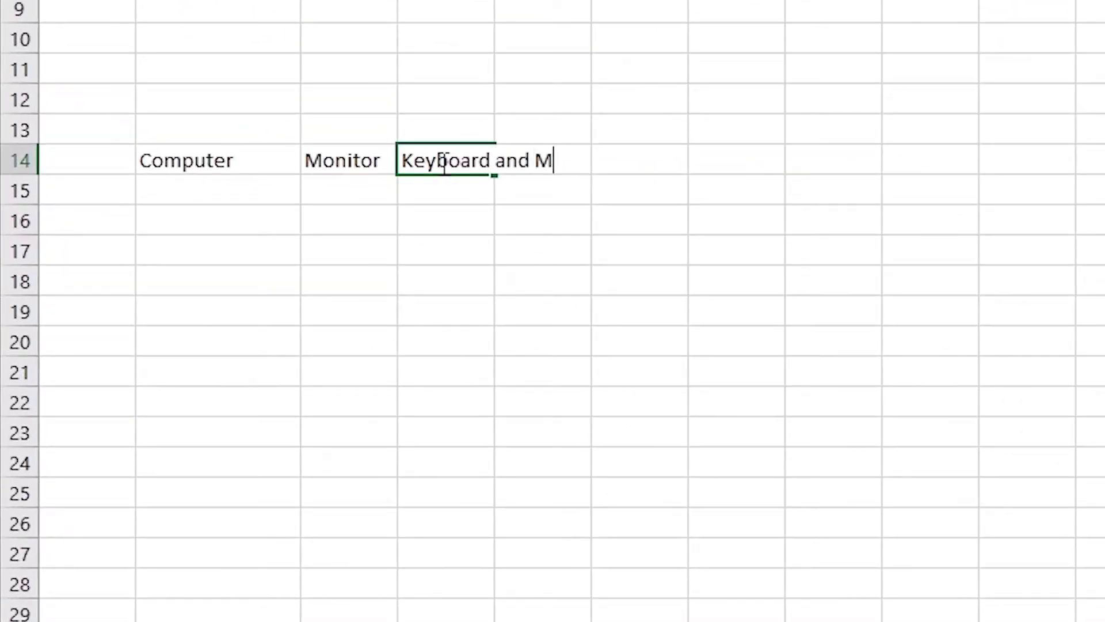
type(" Mouse")
key("Return")
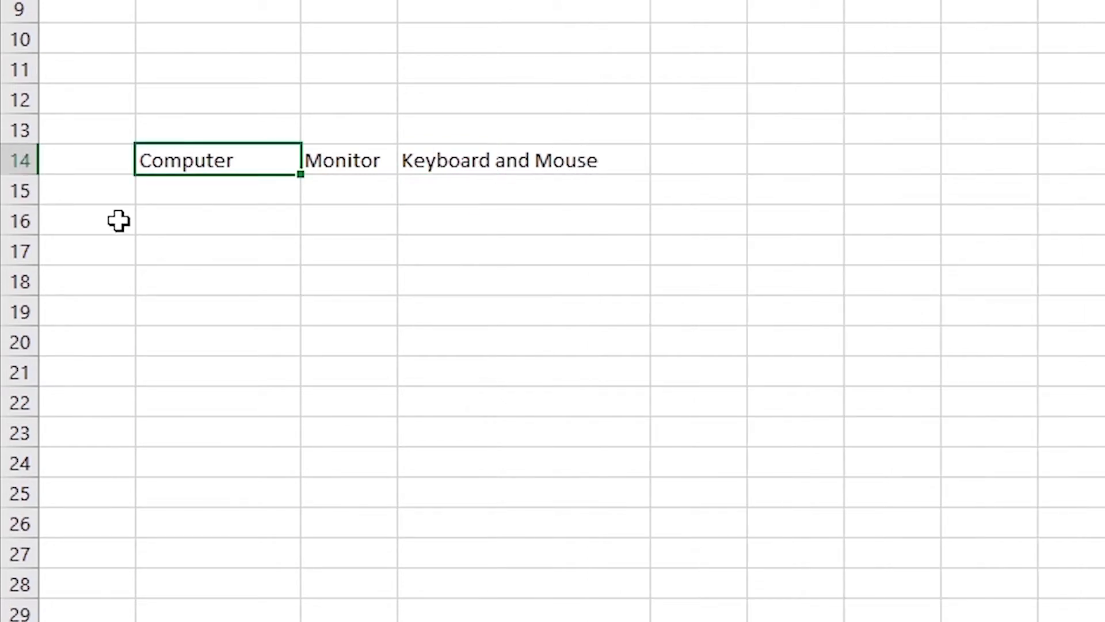
Step: Enter the years 2020, 2021 and 2022 as row labels in cells A15 to A17
double_click(64, 192)
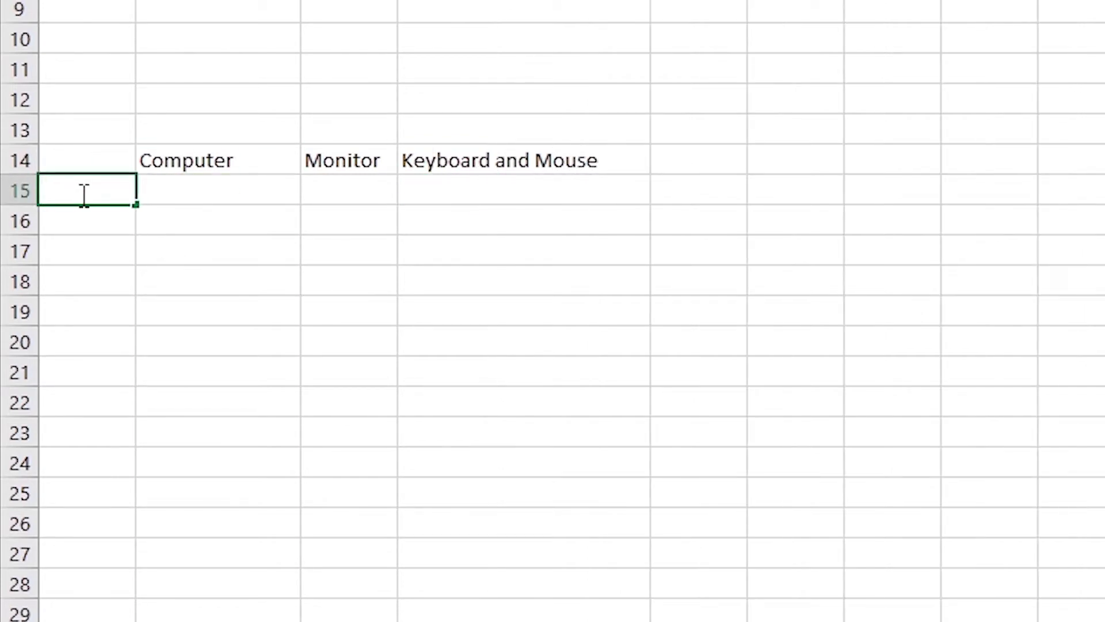
type("2020")
double_click(70, 219)
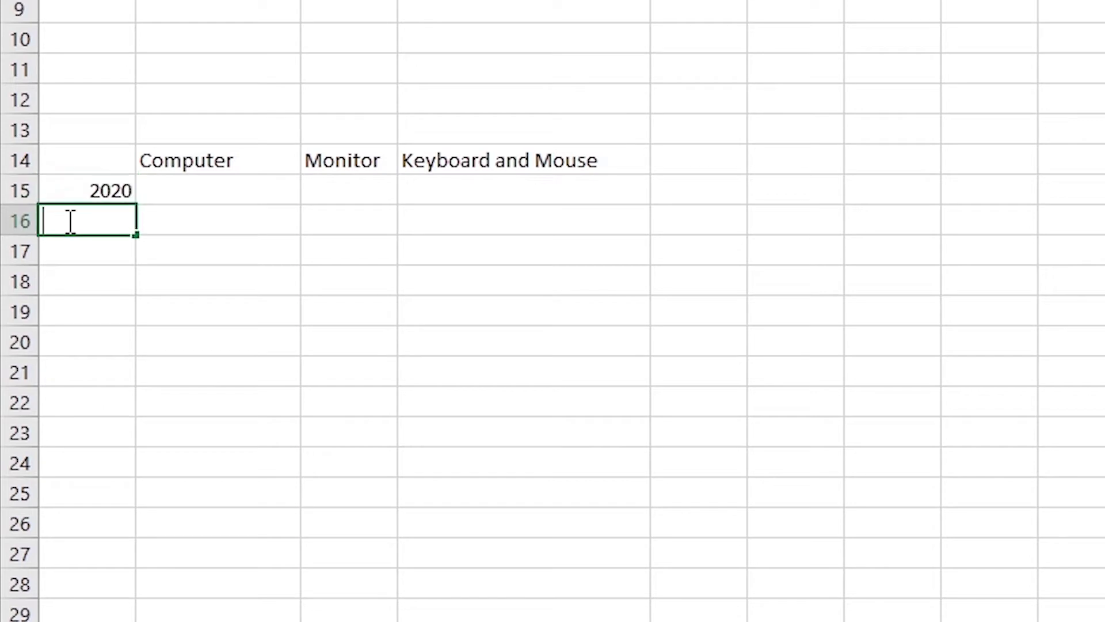
type("2021")
double_click(94, 253)
type("20")
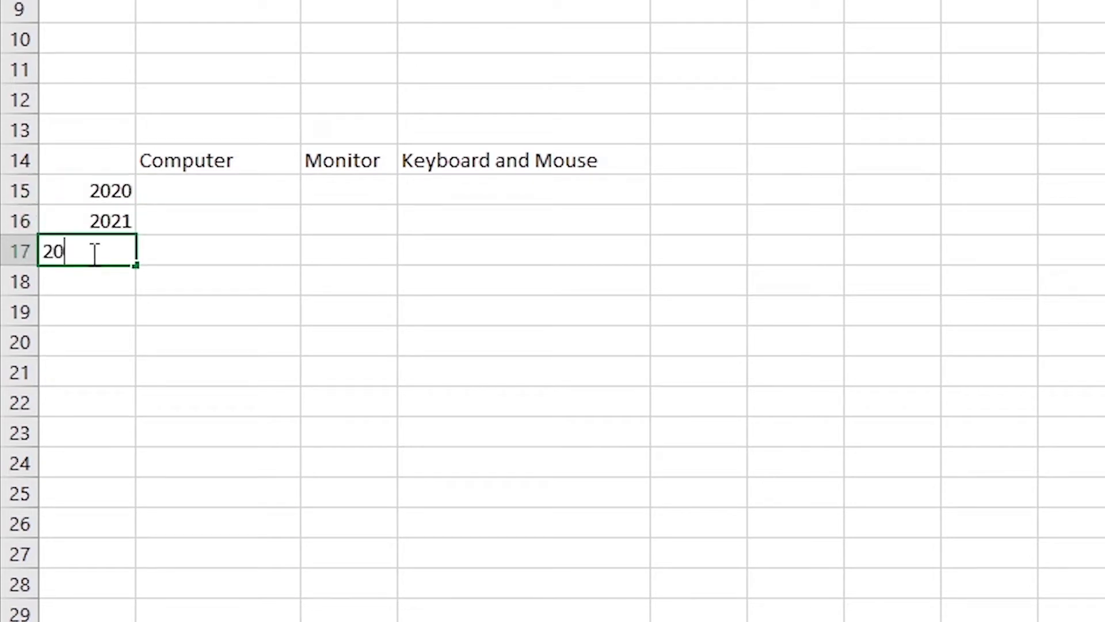
type("20")
left_click(253, 202)
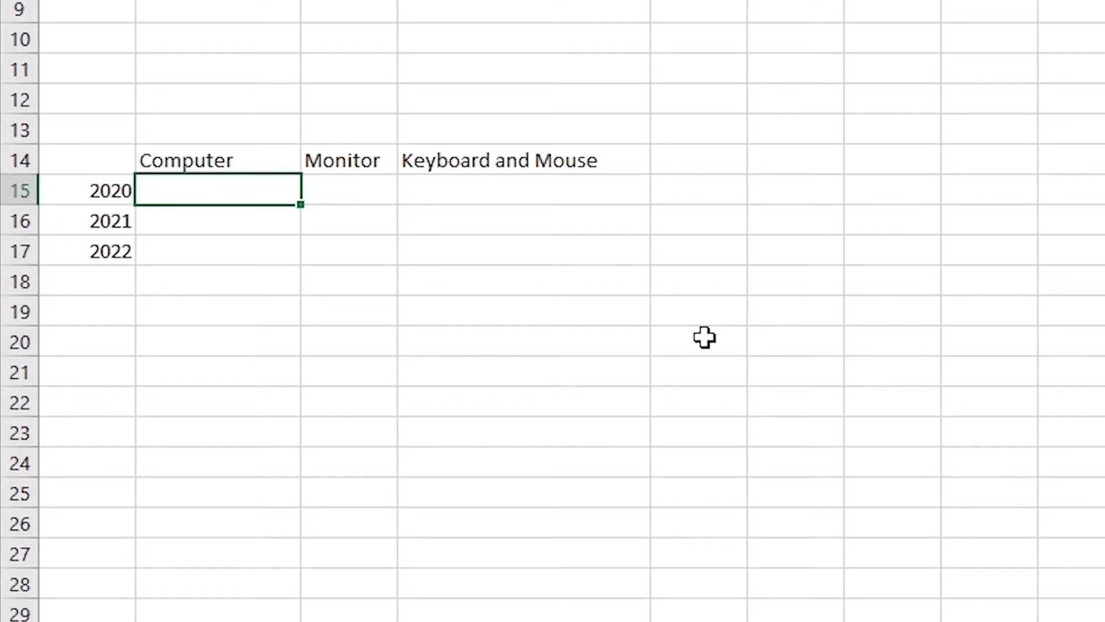
Step: Add the heading TOTAL in E14 and enter 10000 for each year in E15 to E17
double_click(687, 164)
type("TOAL")
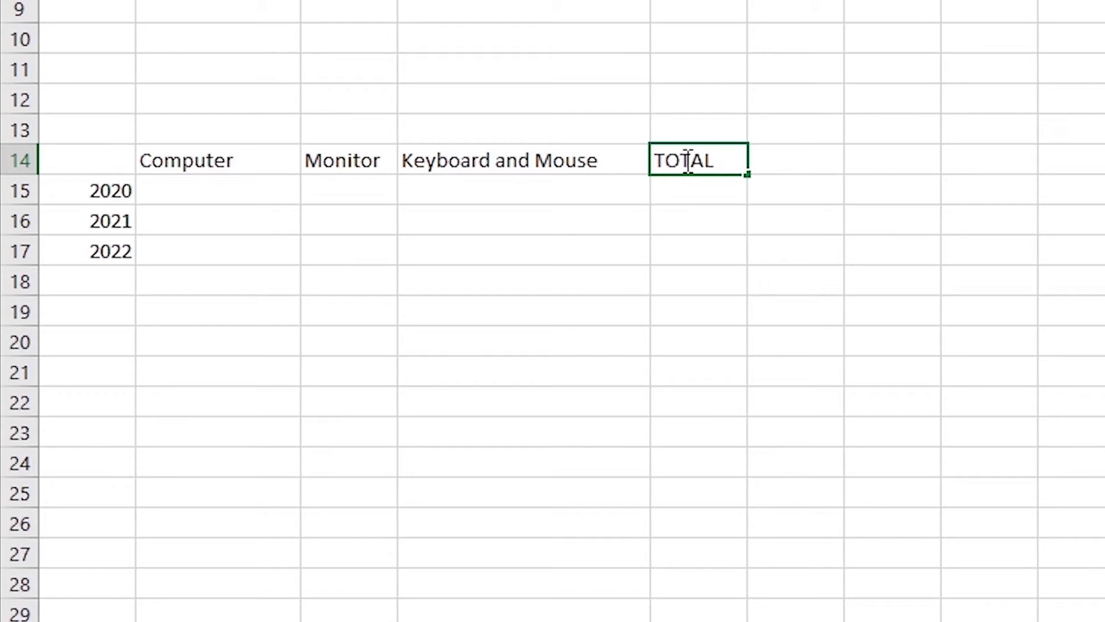
double_click(695, 187)
type("10")
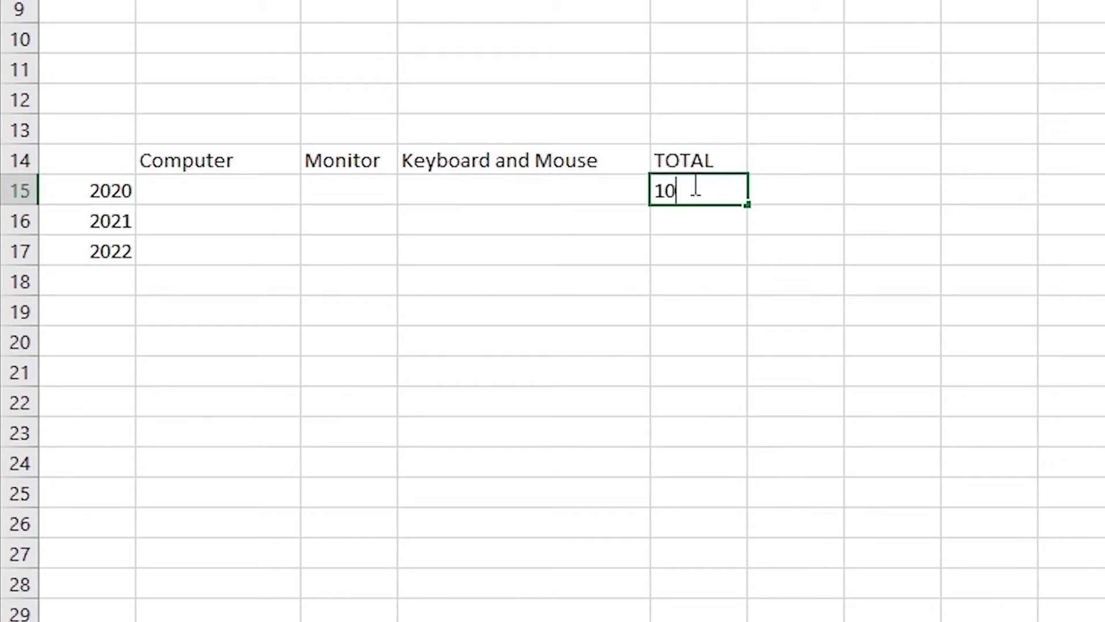
type("00")
double_click(685, 220)
type("10")
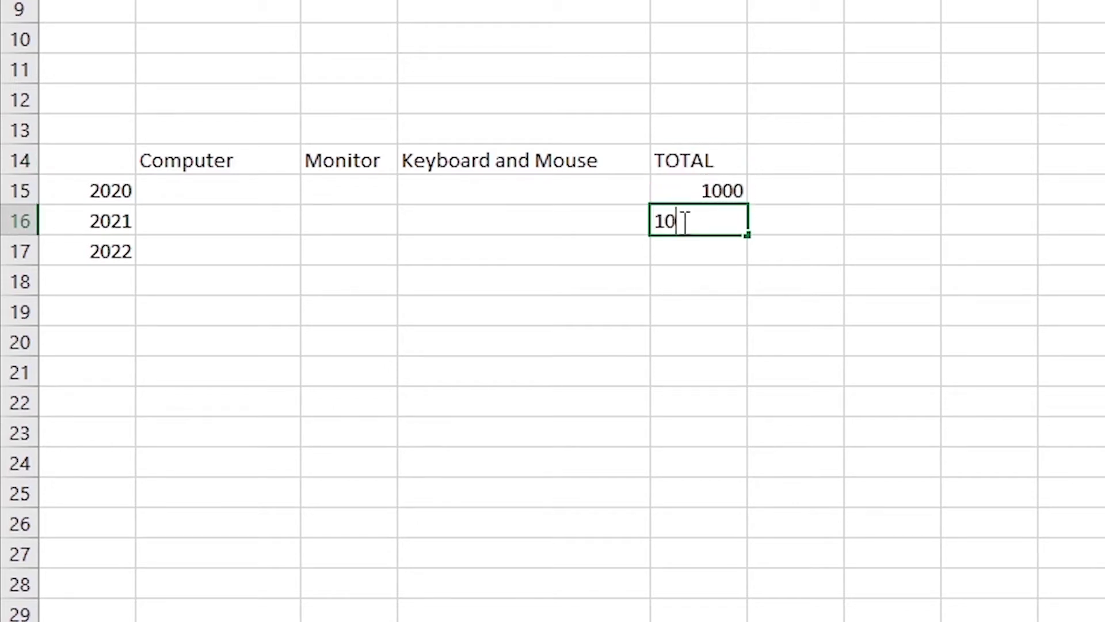
type("00")
double_click(698, 246)
type("10")
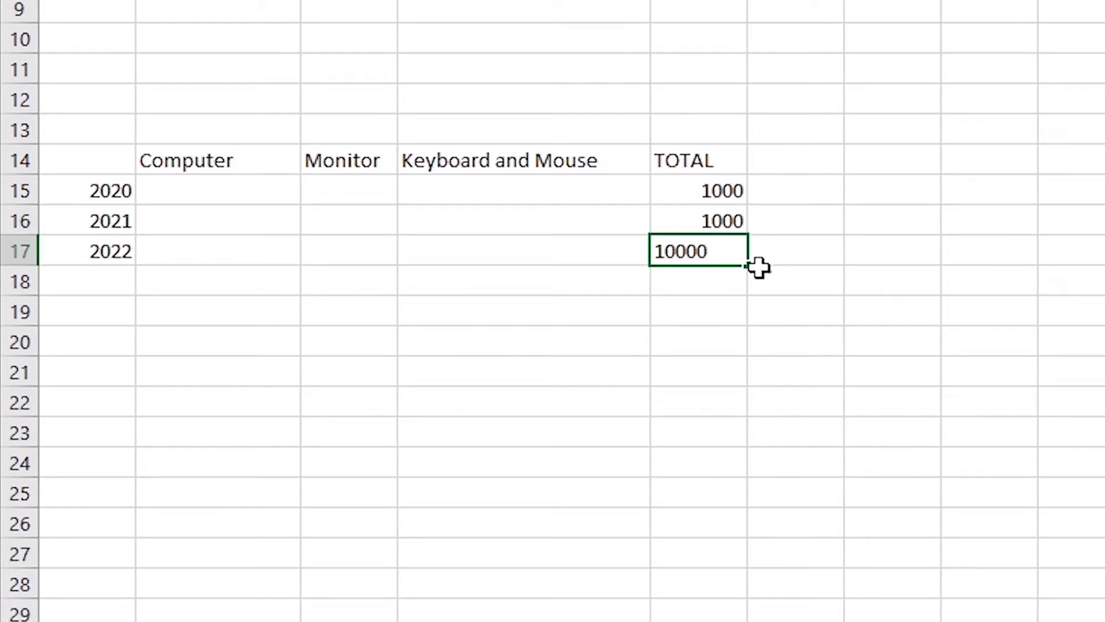
left_click(727, 223)
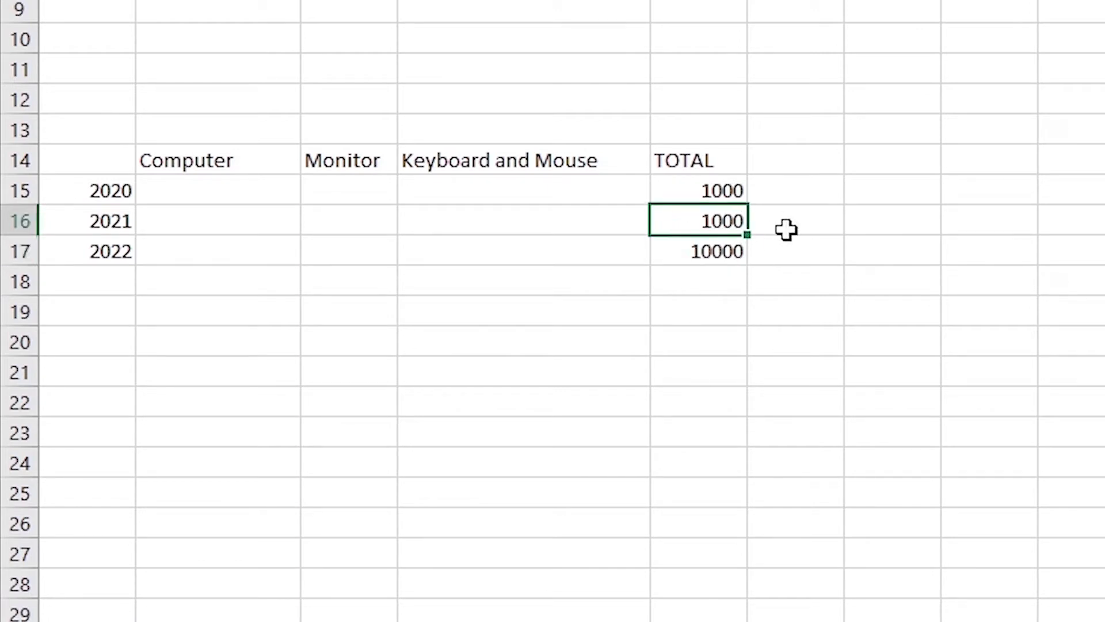
Step: Fill the Computer column with 6000, 8000 and 4578 for 2020 through 2022
left_click(226, 189)
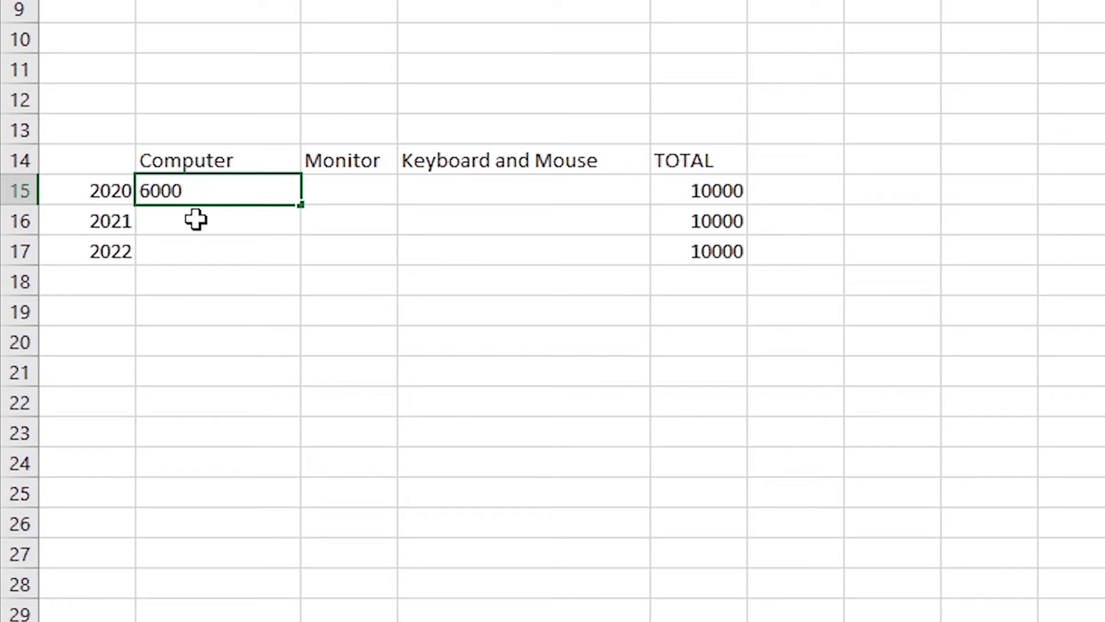
double_click(195, 220)
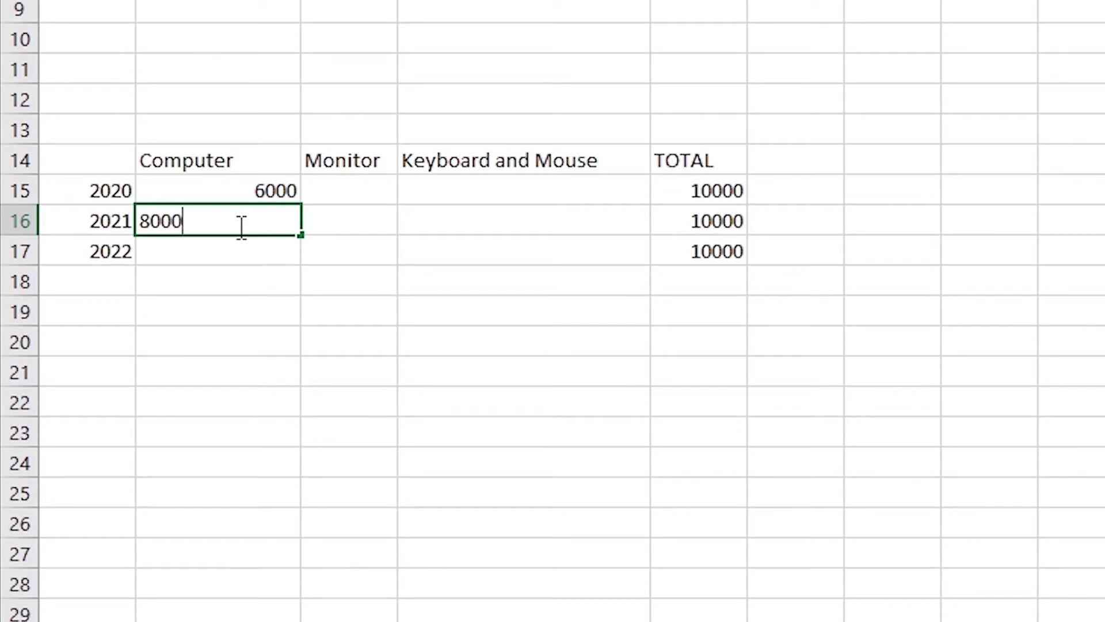
key("Return")
type("45785")
key("BackSpace")
Step: Fill the Monitor column with 5859, 2145 and 2127 for 2020 through 2022
left_click(361, 190)
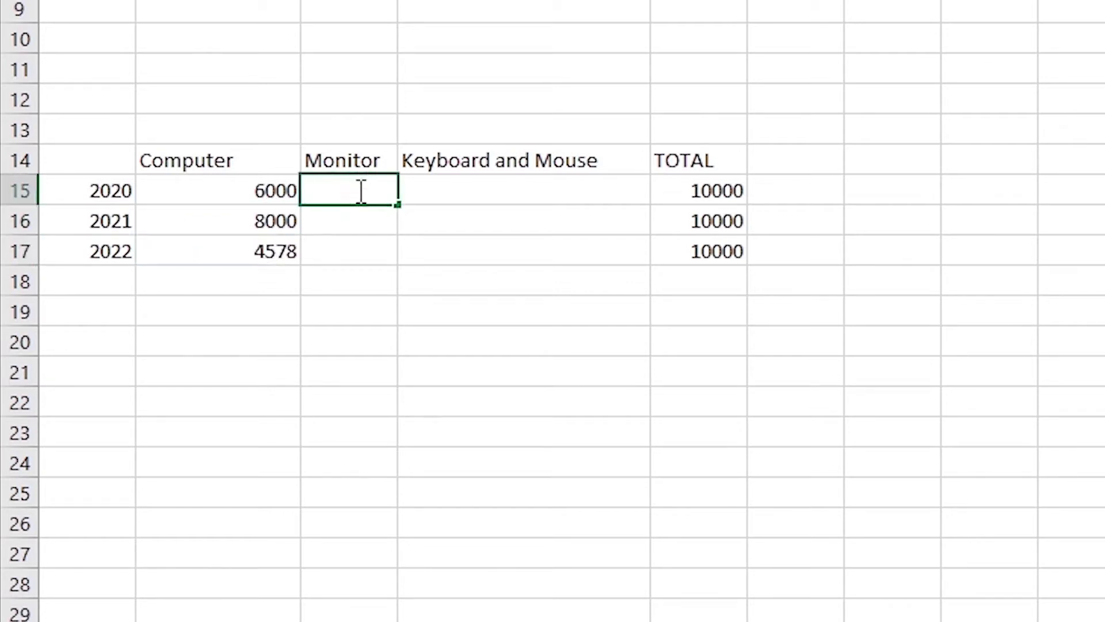
type("5859")
key("Return")
type("2145")
key("Return")
type("2127")
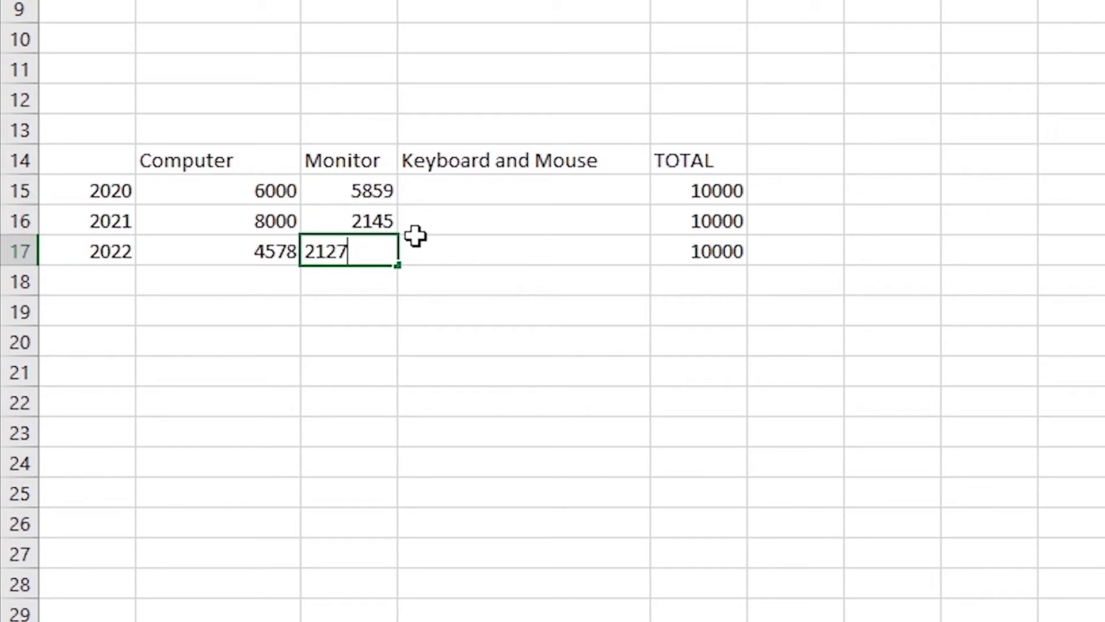
Step: Fill the Keyboard and Mouse column with 1554, 7652 and 2648 for 2020 through 2022
left_click(442, 194)
type("1554")
key("Return")
type("7652")
key("Return")
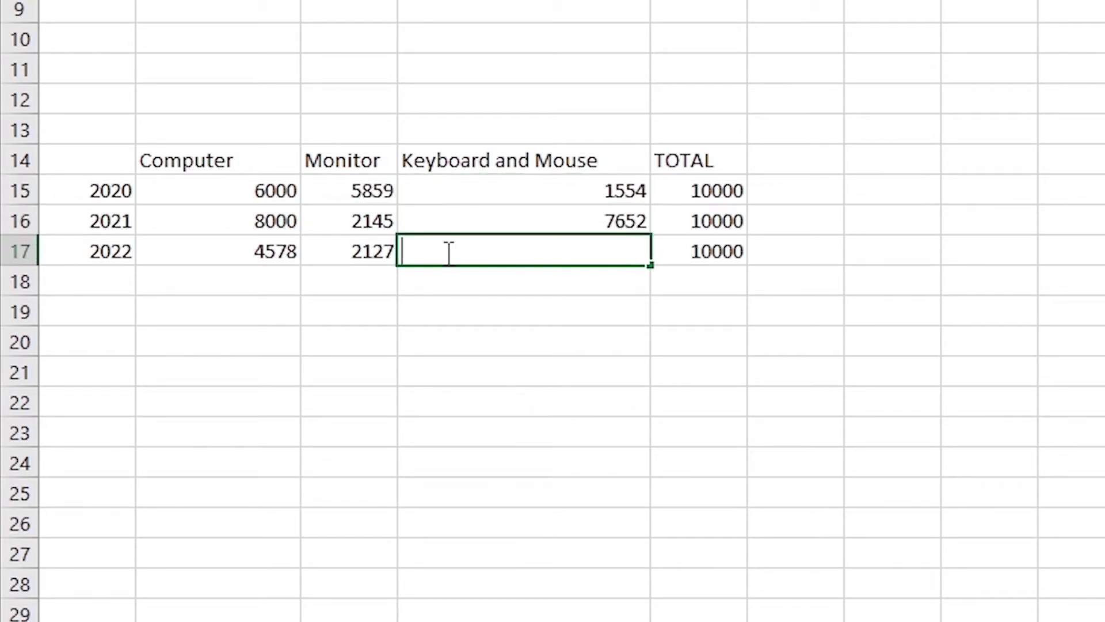
type("2648")
left_click(919, 226)
left_click(347, 100)
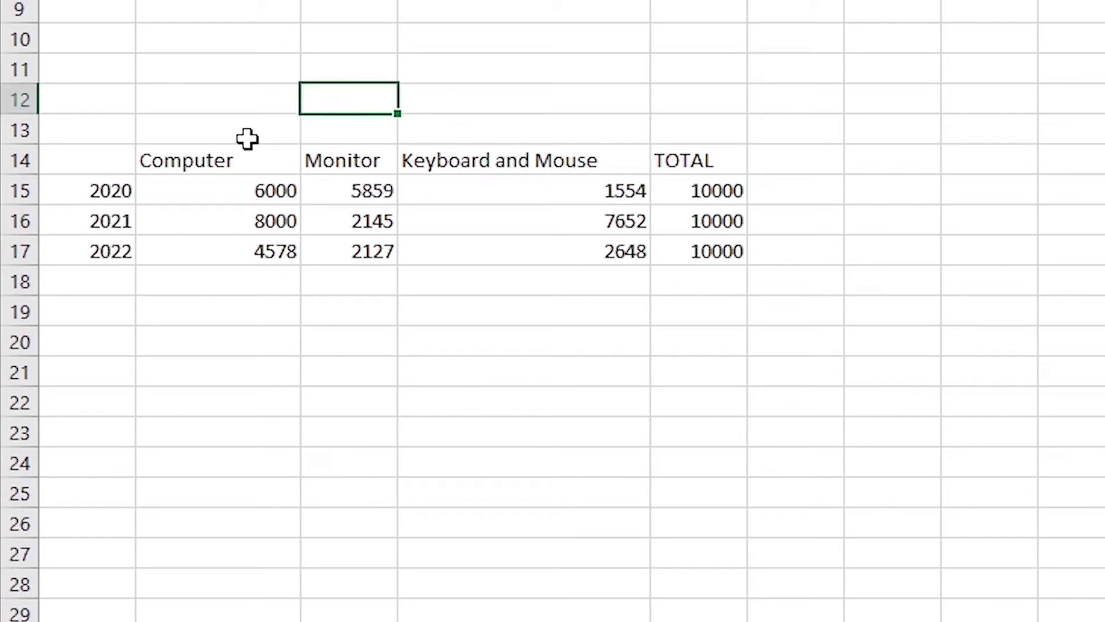
left_click(515, 248)
left_click(716, 208)
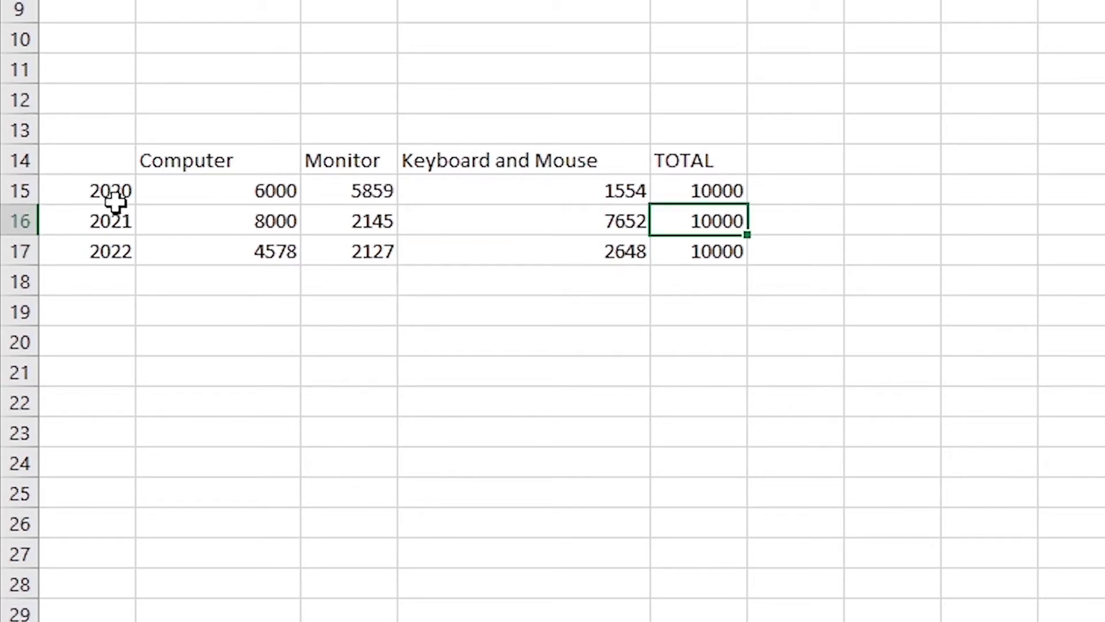
left_click(699, 161)
left_click(727, 228)
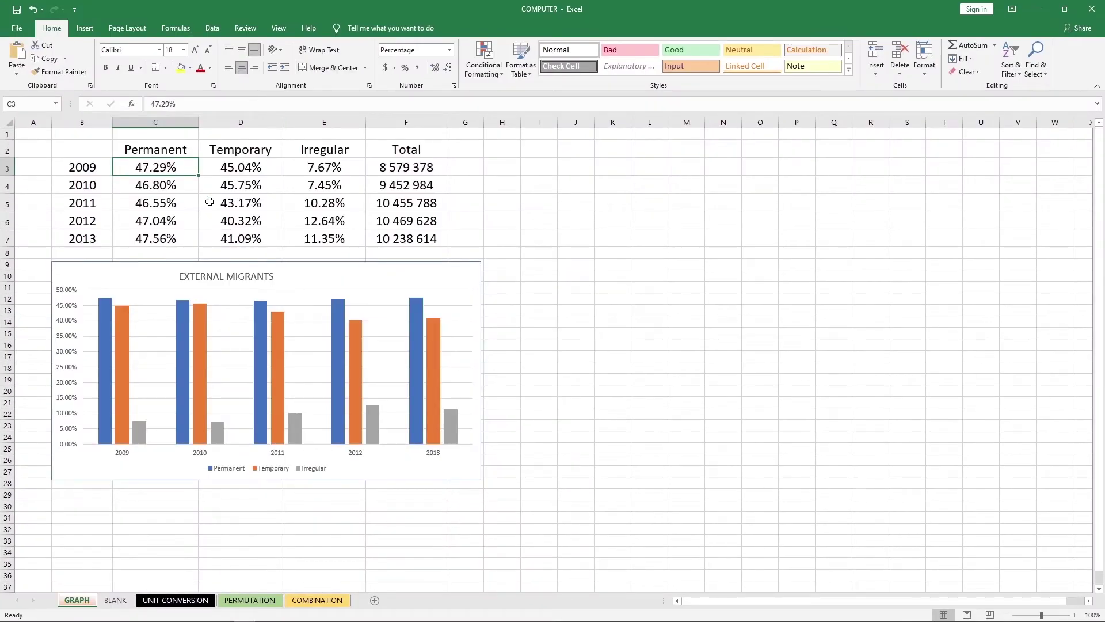
Step: On the BLANK sheet, start a second table with the headings Computer in B2 and Monitor in C2
left_click(115, 600)
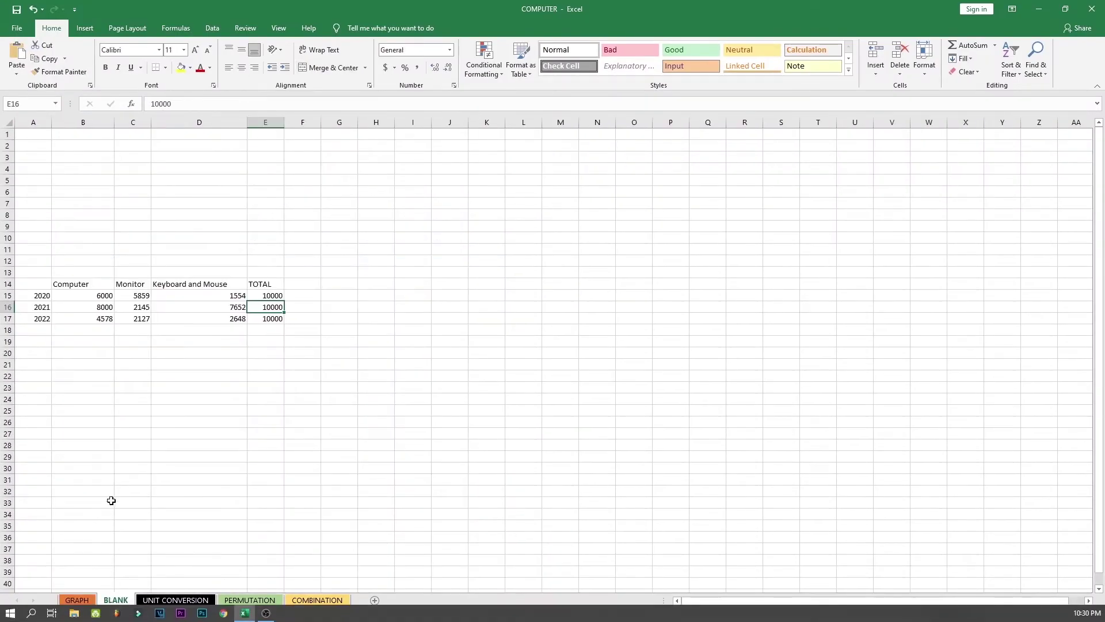
left_click(77, 169)
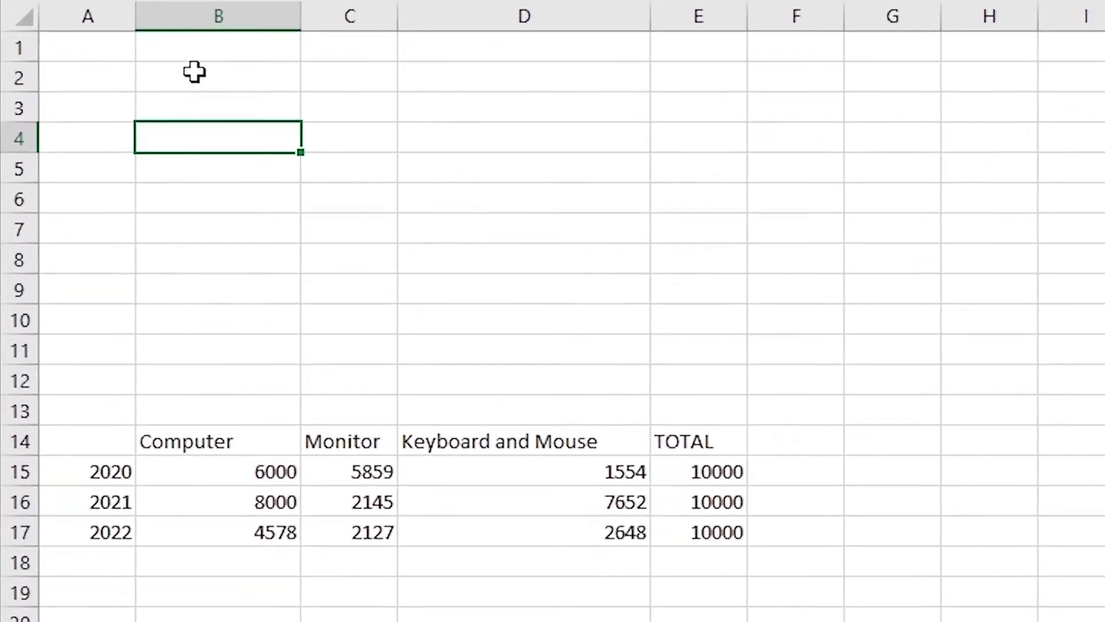
left_click(150, 127)
type("Computer")
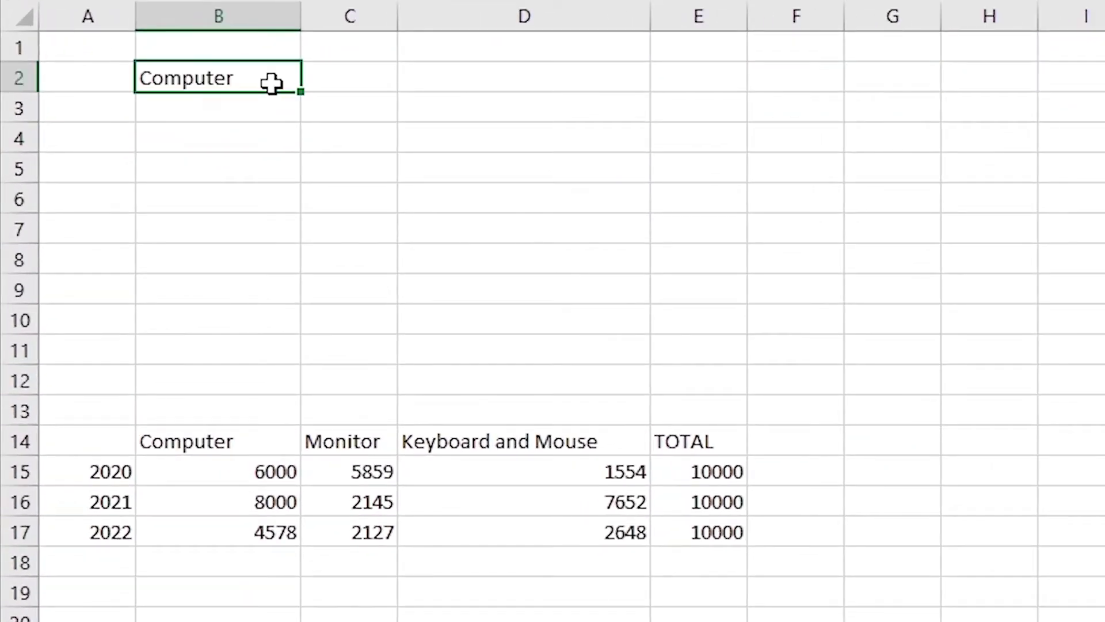
double_click(333, 81)
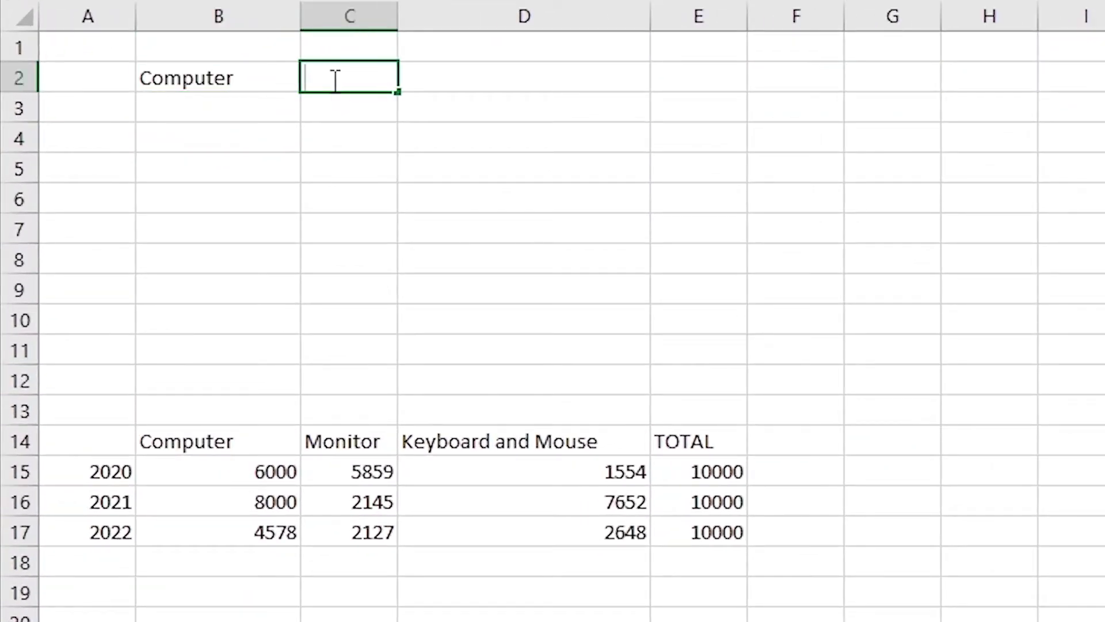
type("Moni")
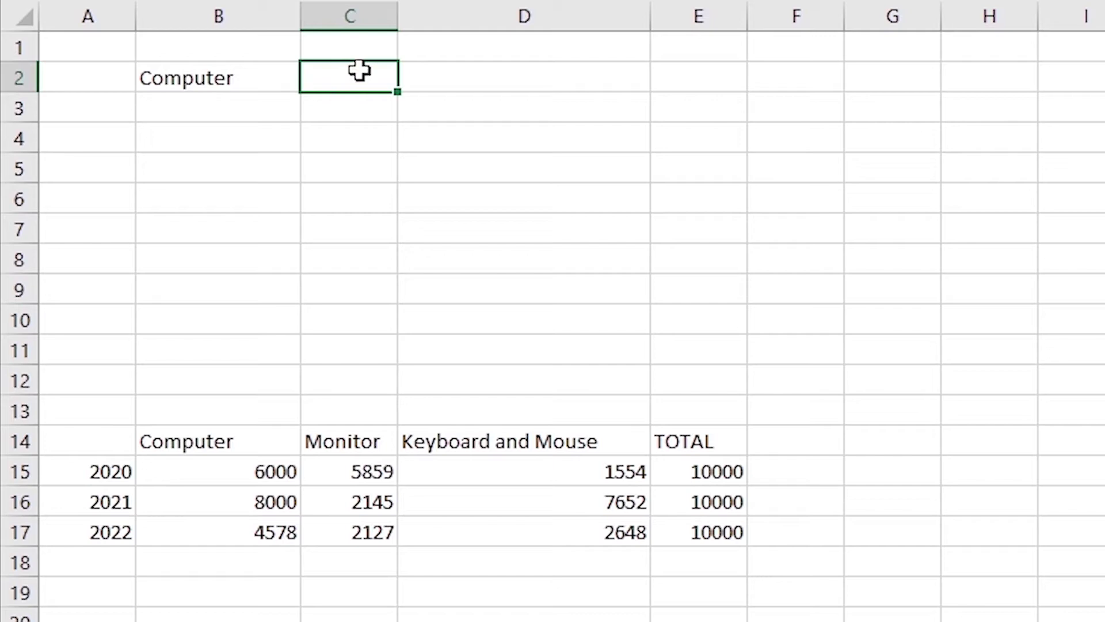
scroll(432, 33, "down", 1)
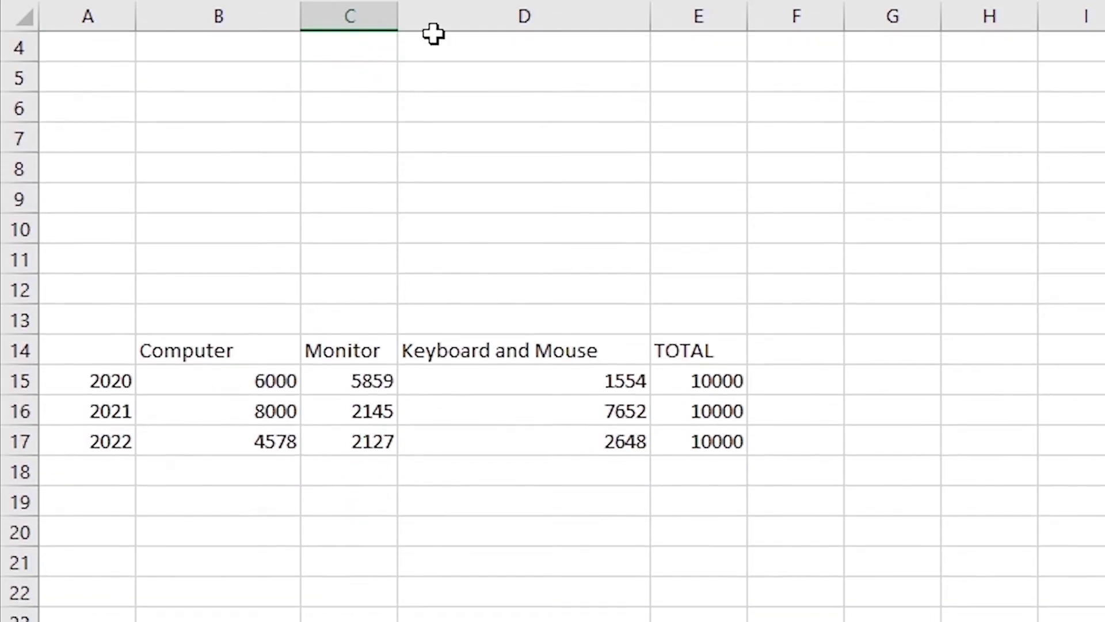
scroll(464, 93, "up", 1)
Step: Enter the heading Keyboard in cell D2 beside the Monitor heading
double_click(486, 85)
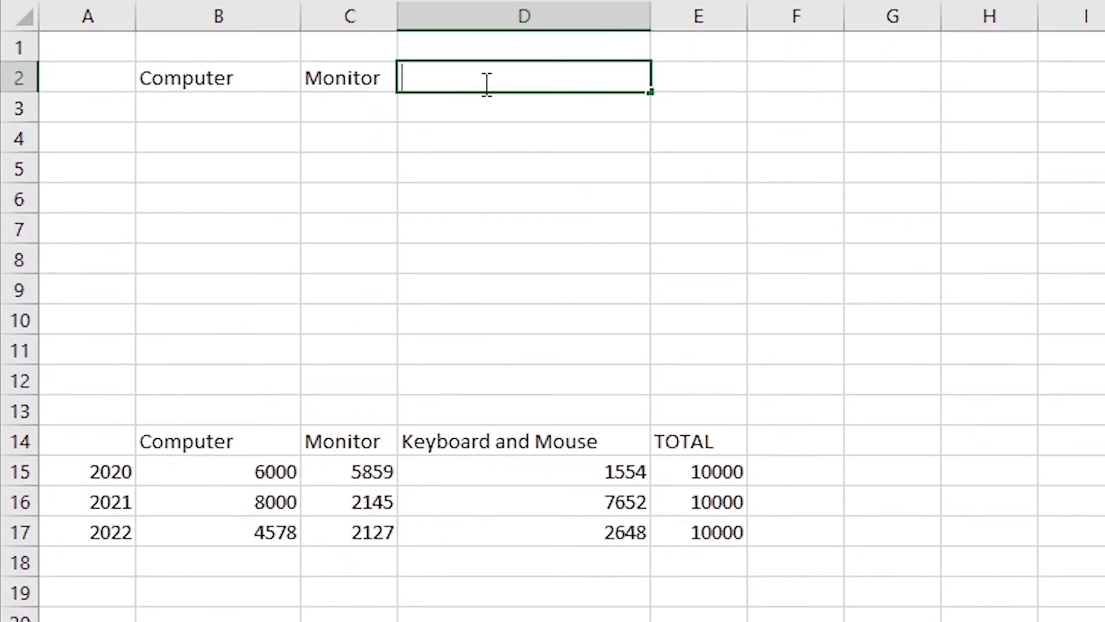
type("JK")
key("BackSpace")
key("BackSpace")
type("Keyboard")
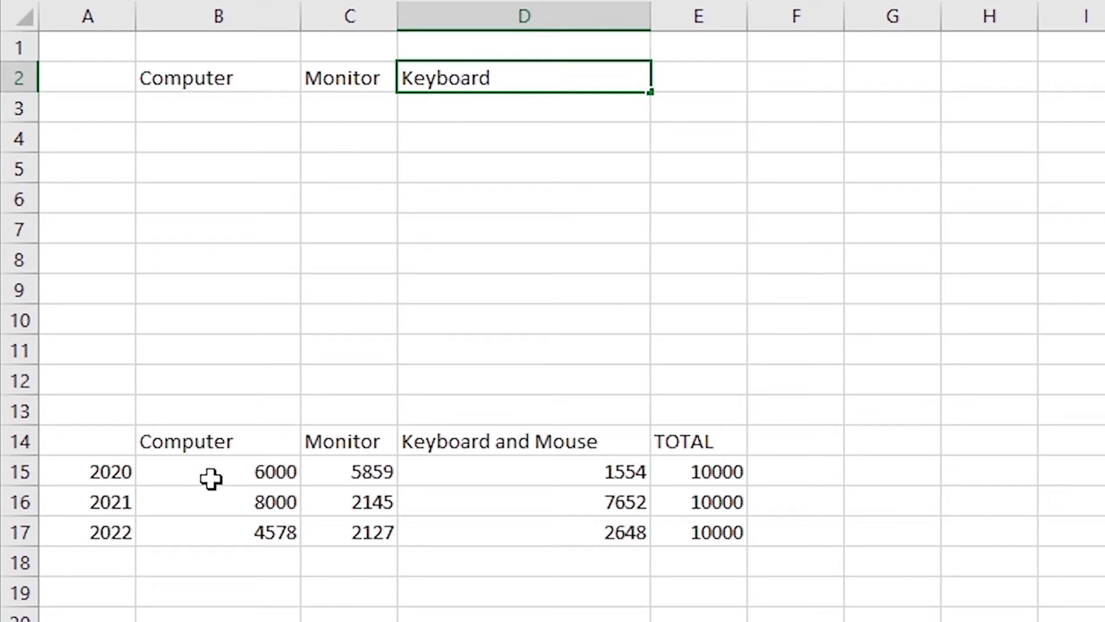
Step: Enter the years 2020, 2021 and 2022 as row labels in cells A3 through A5
double_click(94, 107)
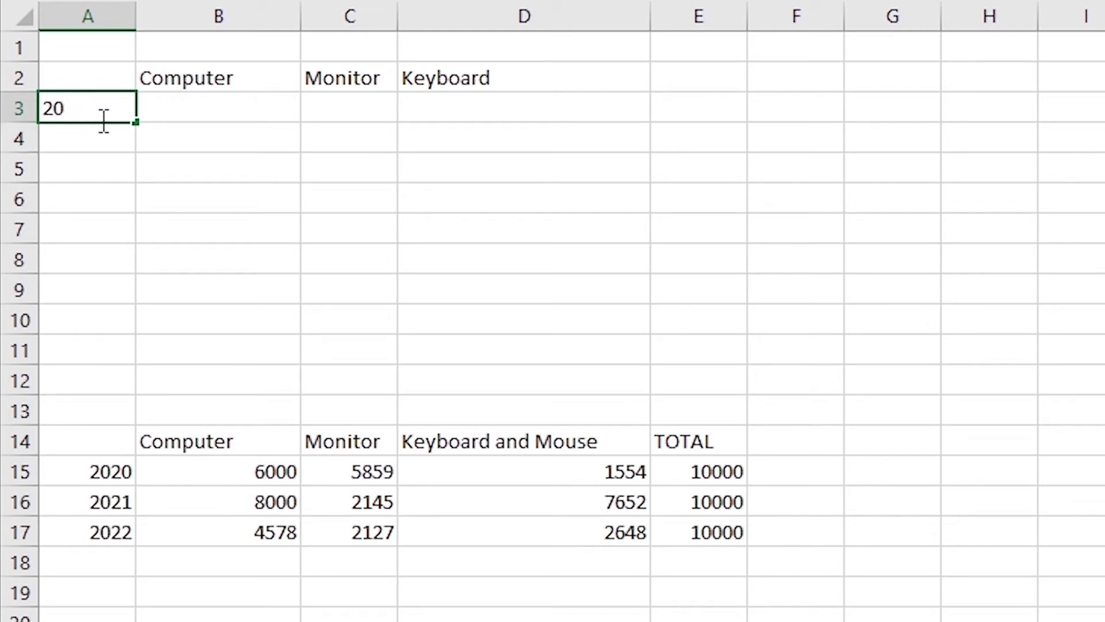
type("2020")
double_click(75, 145)
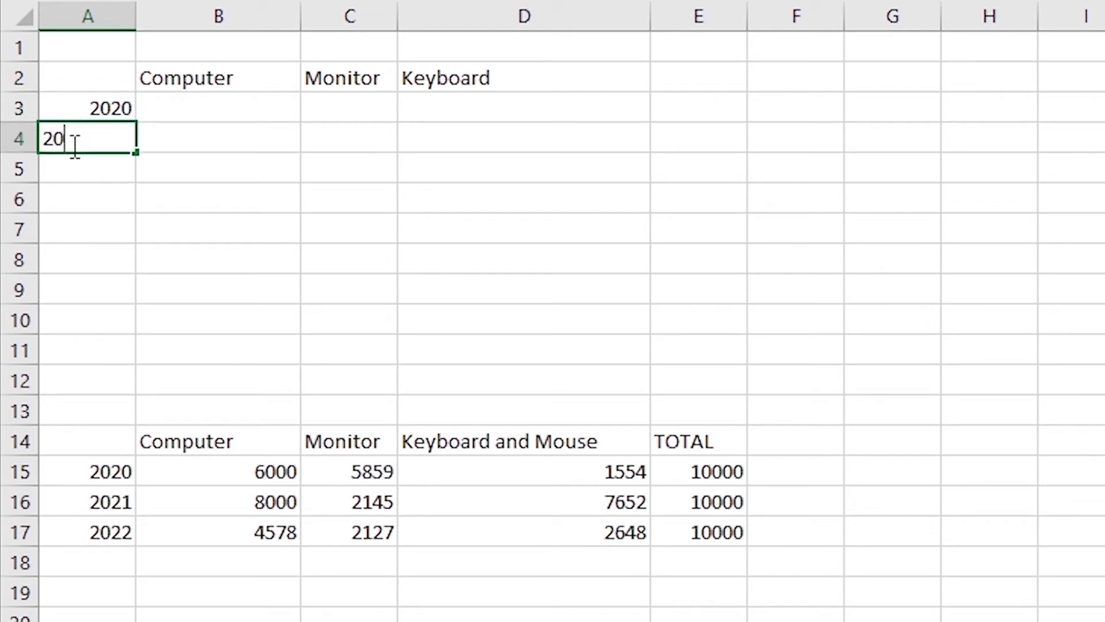
type("2021")
left_click(79, 170)
type("2022")
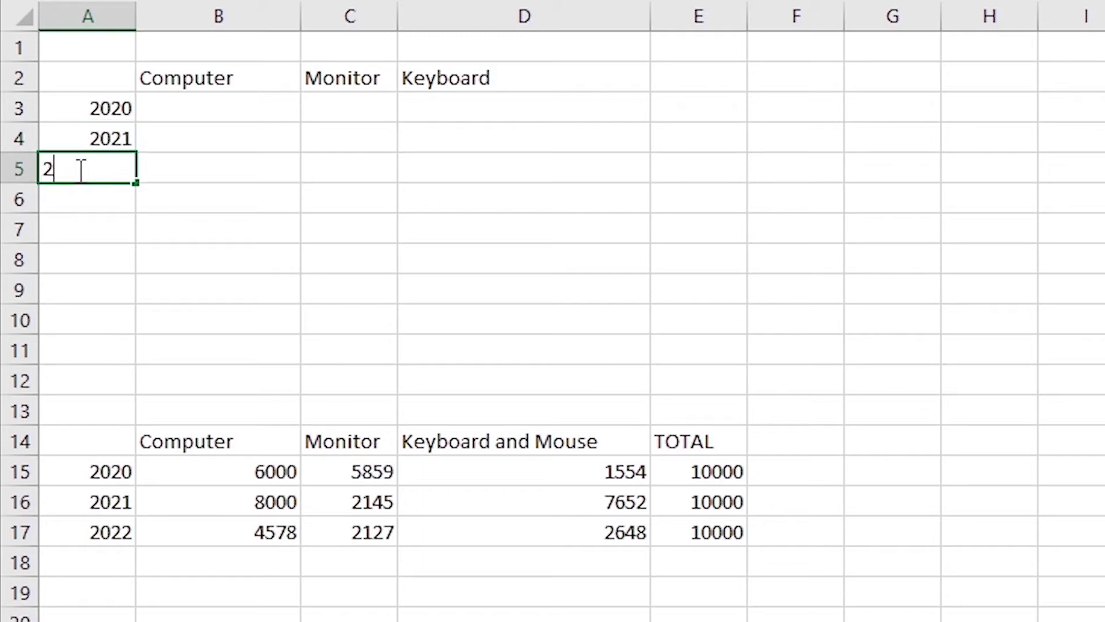
left_click(208, 187)
Step: Add a Total heading in E2 and fill E3 through E5 with 10000
double_click(727, 78)
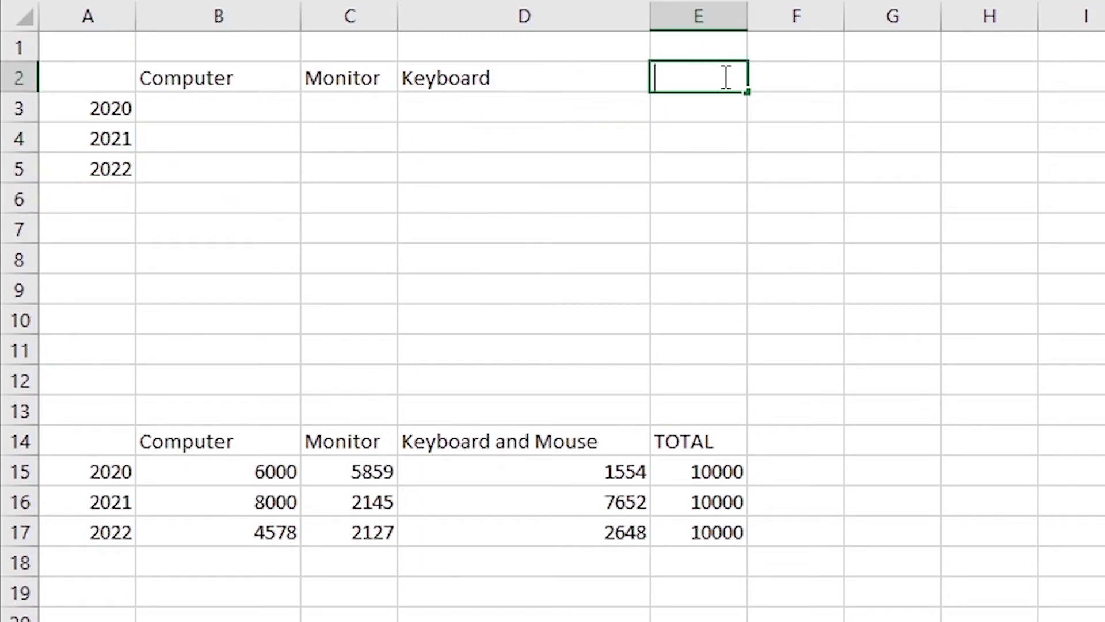
type("Total")
left_click(703, 104)
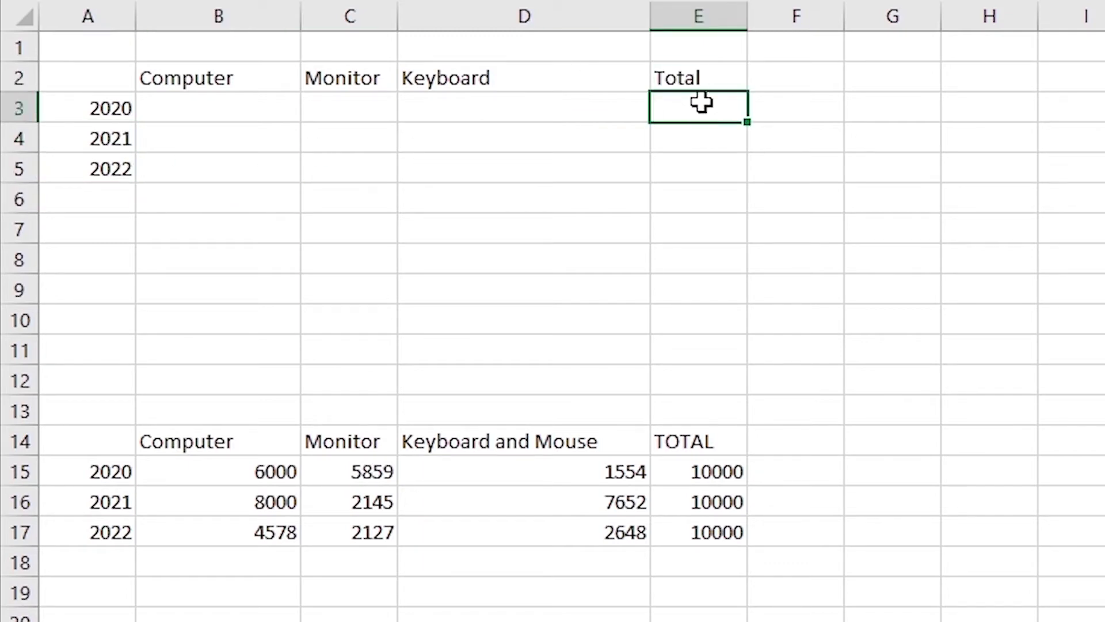
type("10000")
double_click(705, 108)
key("ctrl+c")
double_click(707, 137)
key("ctrl+v")
double_click(703, 164)
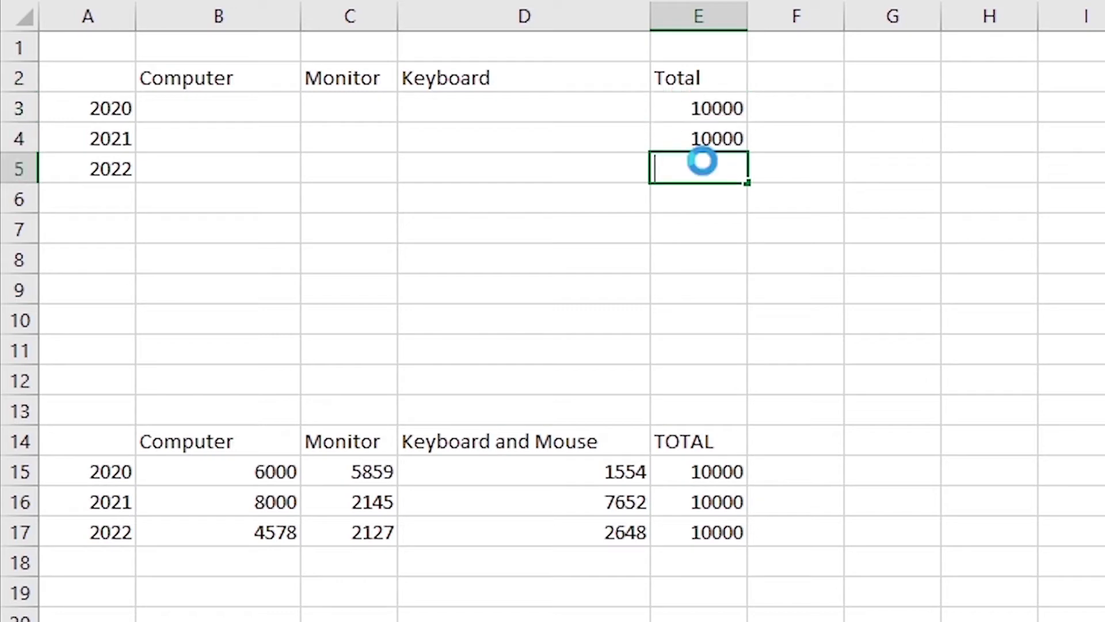
key("ctrl+v")
left_click(555, 161)
Step: Center the contents of the new upper table, cells A2 through E5
left_click(698, 170)
left_click_drag(698, 170, 106, 87)
key("alt+h")
key("a")
key("c")
left_click(416, 104)
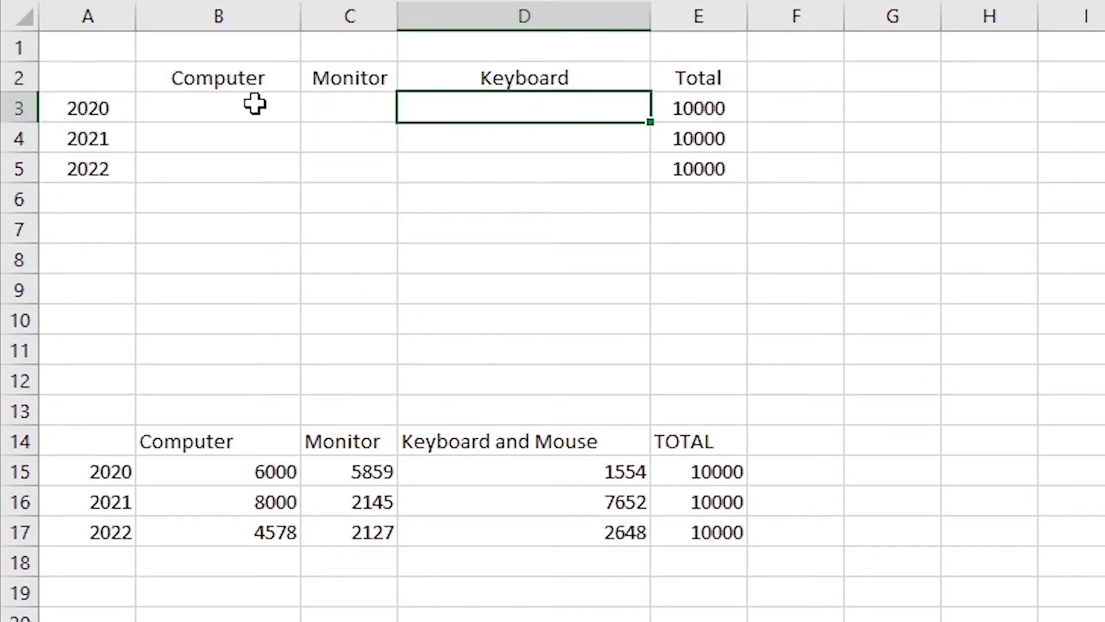
Step: Center the yearly item values in cells B15 through D17 of the lower table
left_click(126, 89)
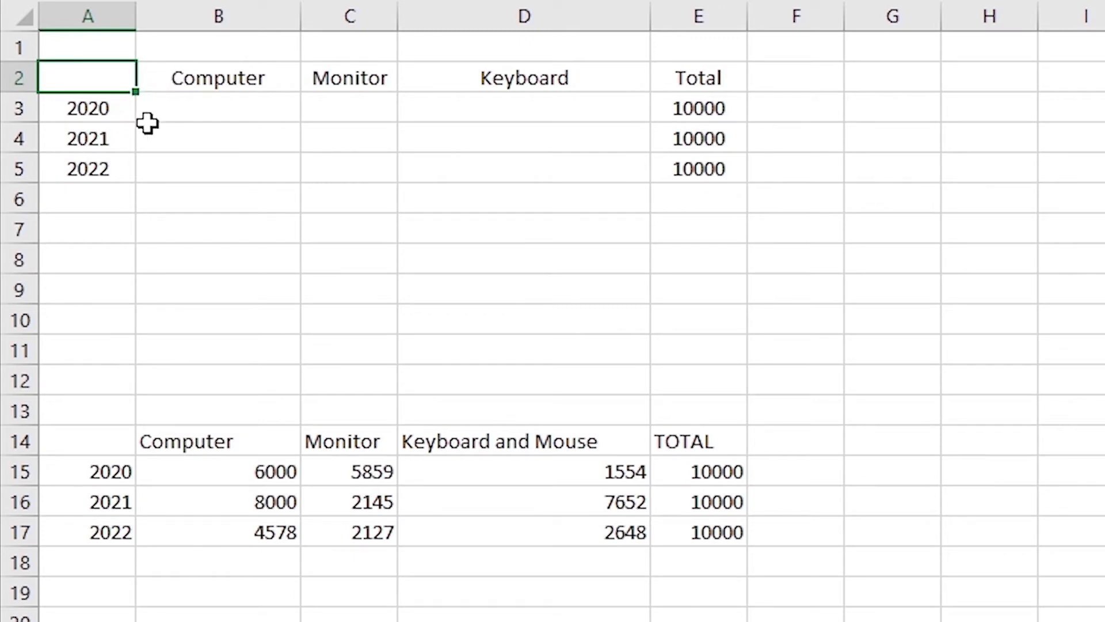
left_click(181, 113)
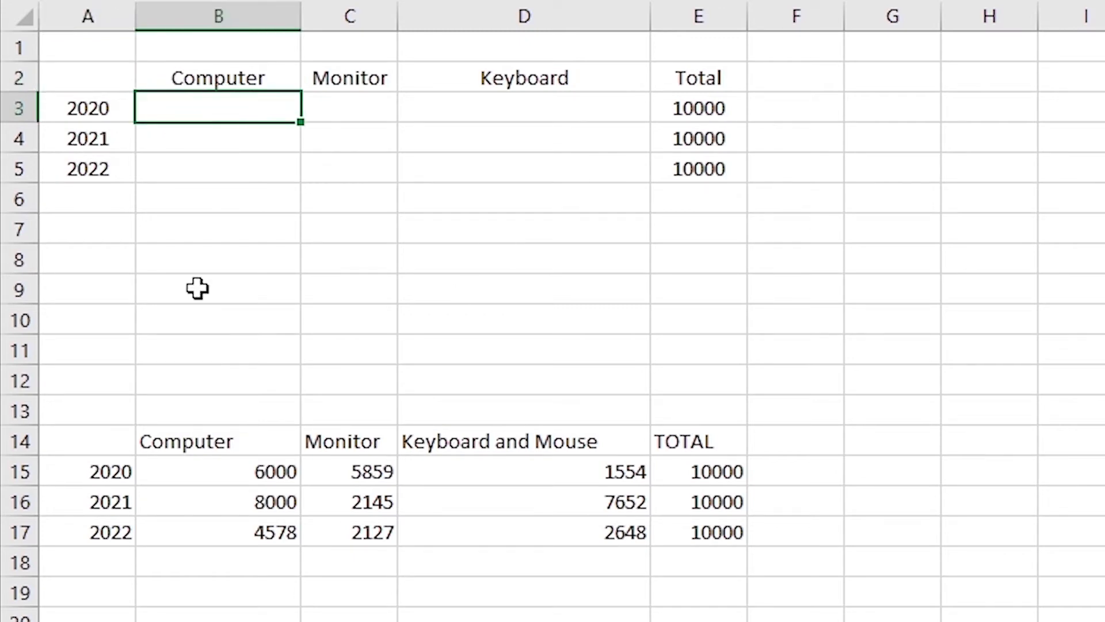
left_click_drag(587, 533, 222, 471)
key("ctrl+v")
left_click(205, 109)
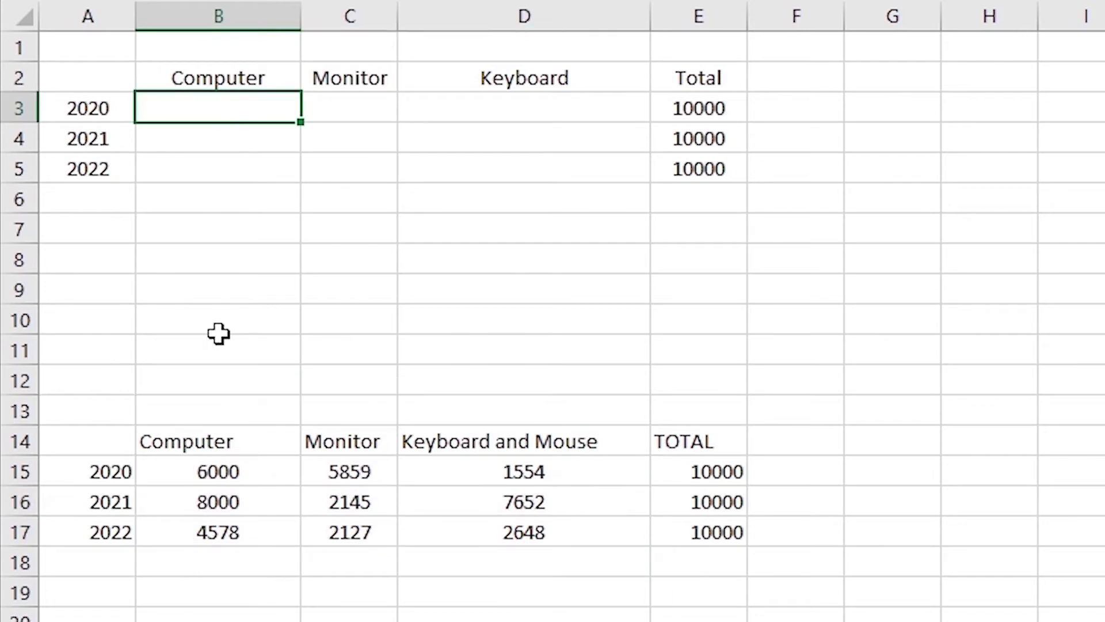
left_click(225, 469)
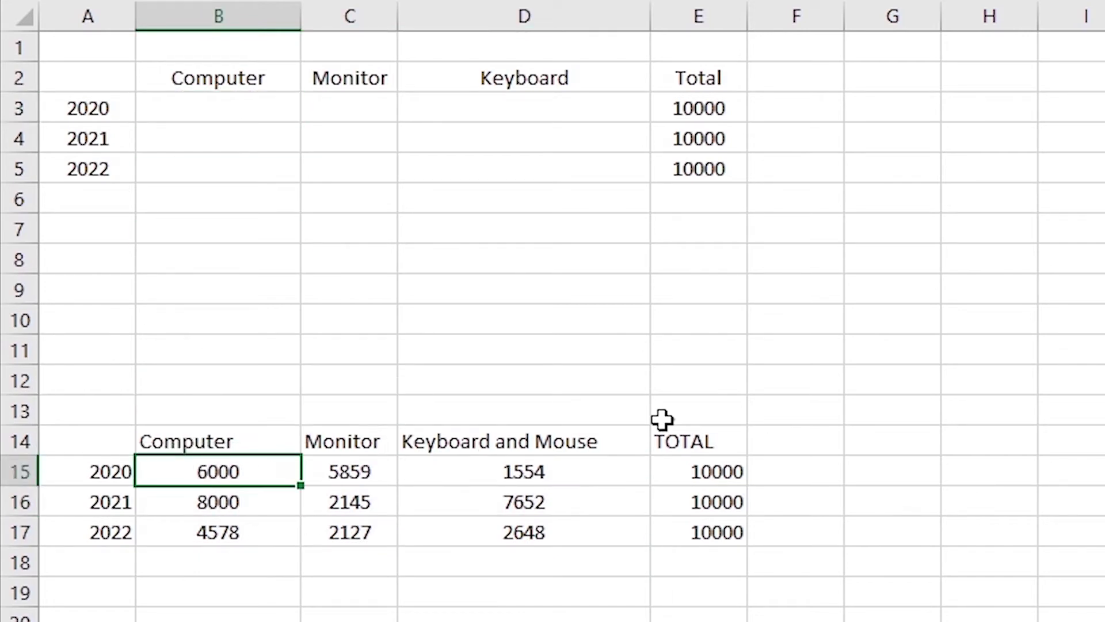
left_click(741, 469)
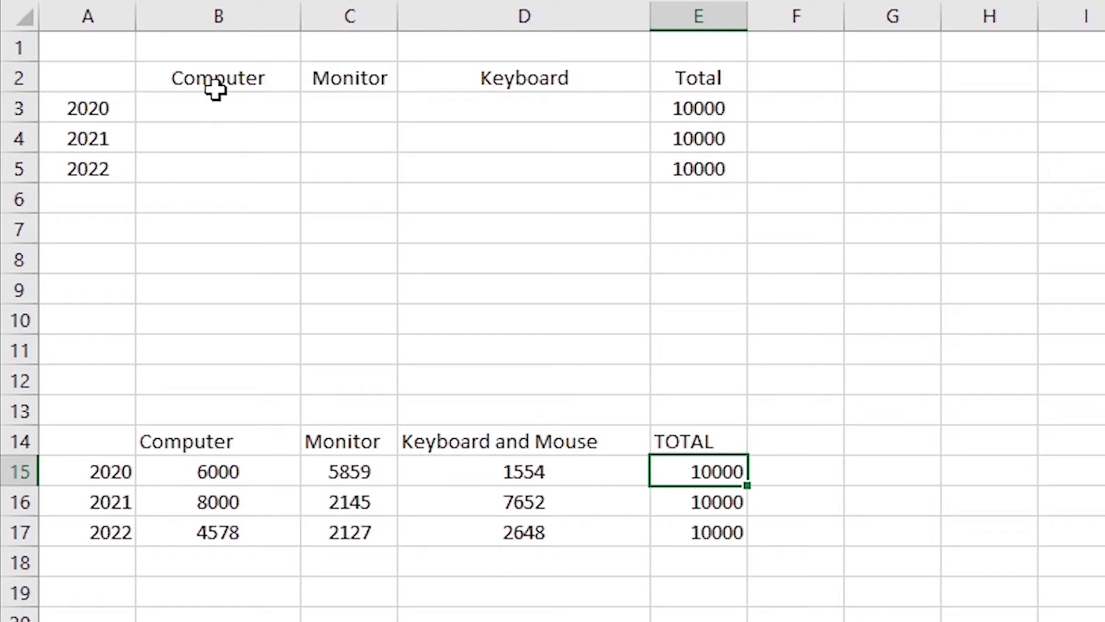
left_click(376, 141)
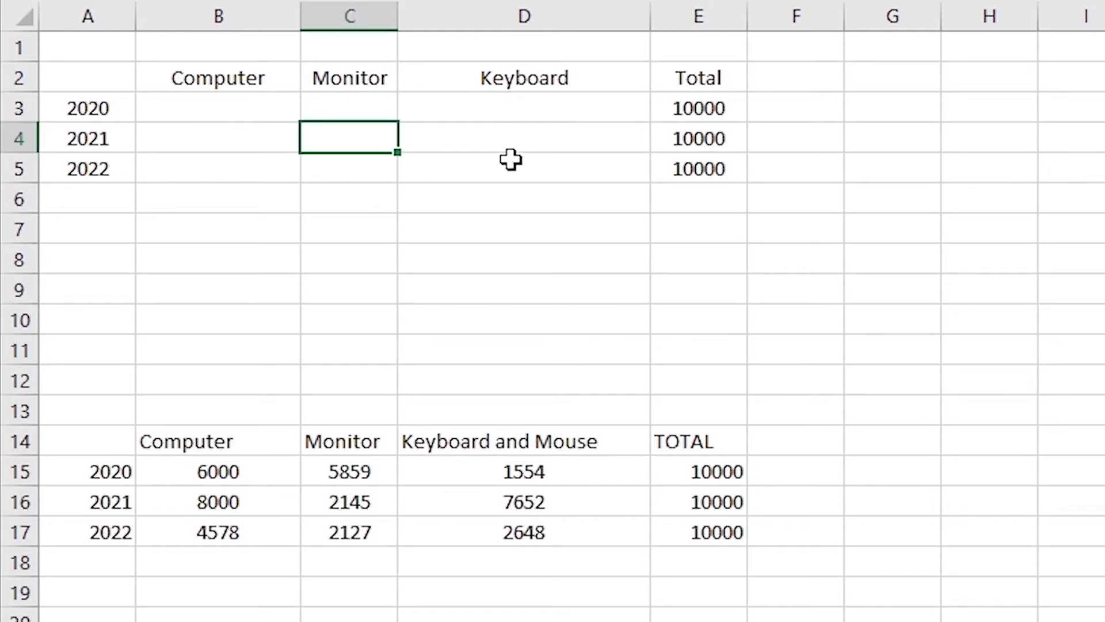
Step: Format the empty item cells B3 through D5 of the upper table as percentages
left_click_drag(517, 177, 247, 119)
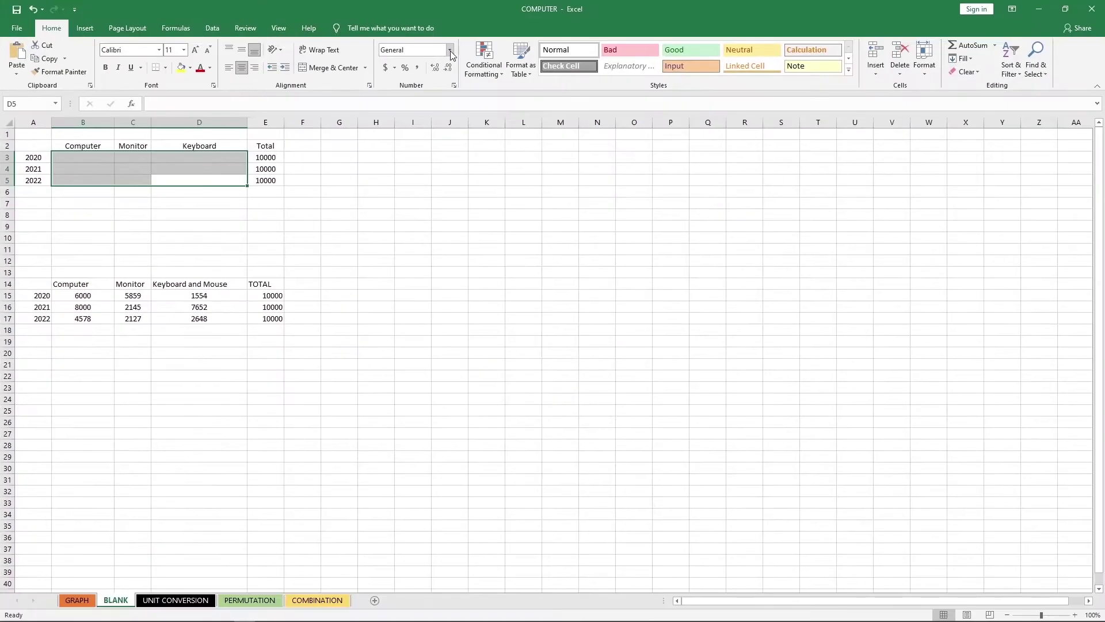
left_click(454, 53)
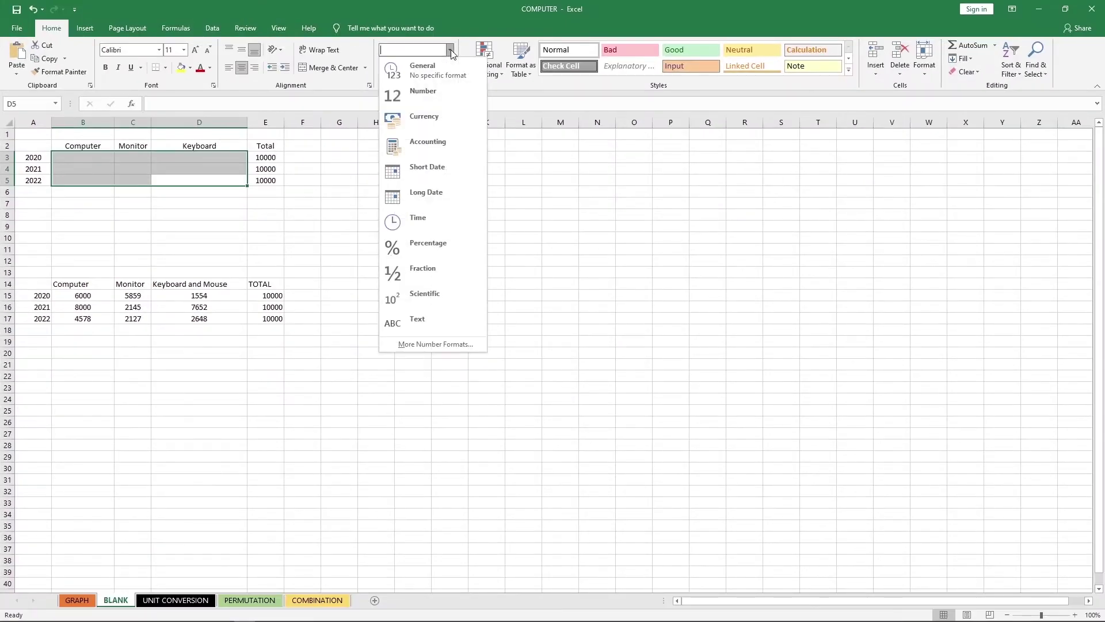
left_click(455, 53)
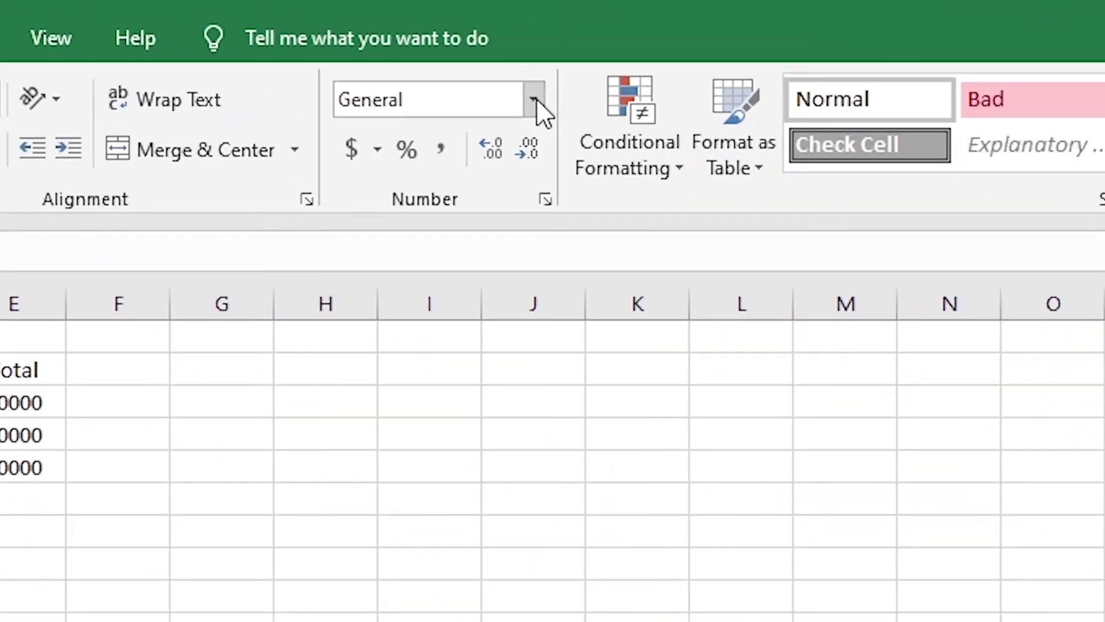
left_click(399, 156)
left_click(112, 161)
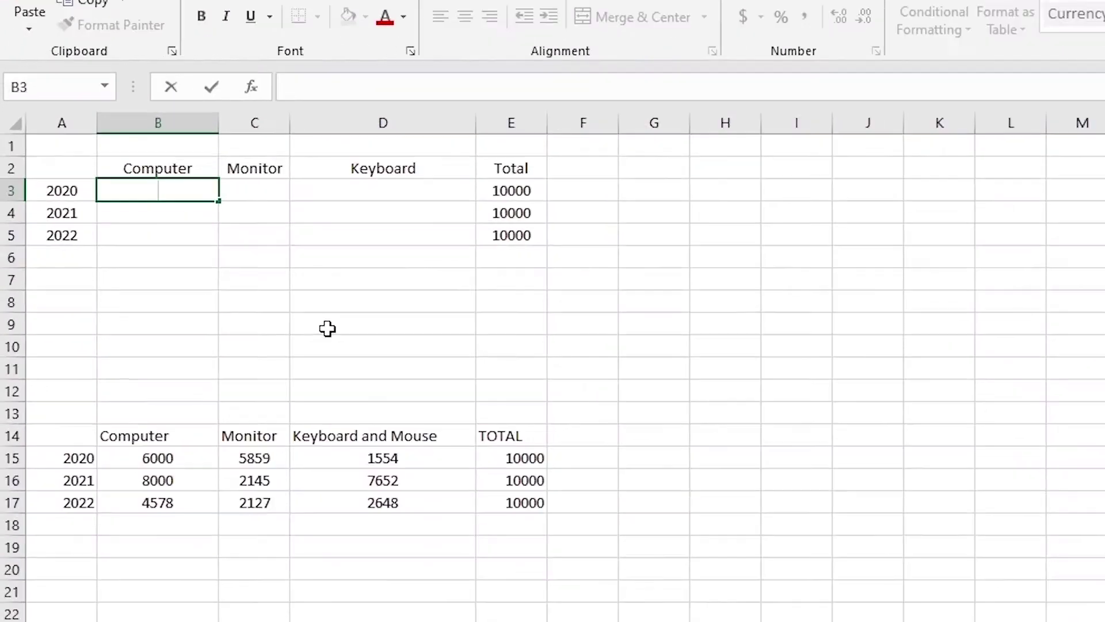
left_click(170, 227)
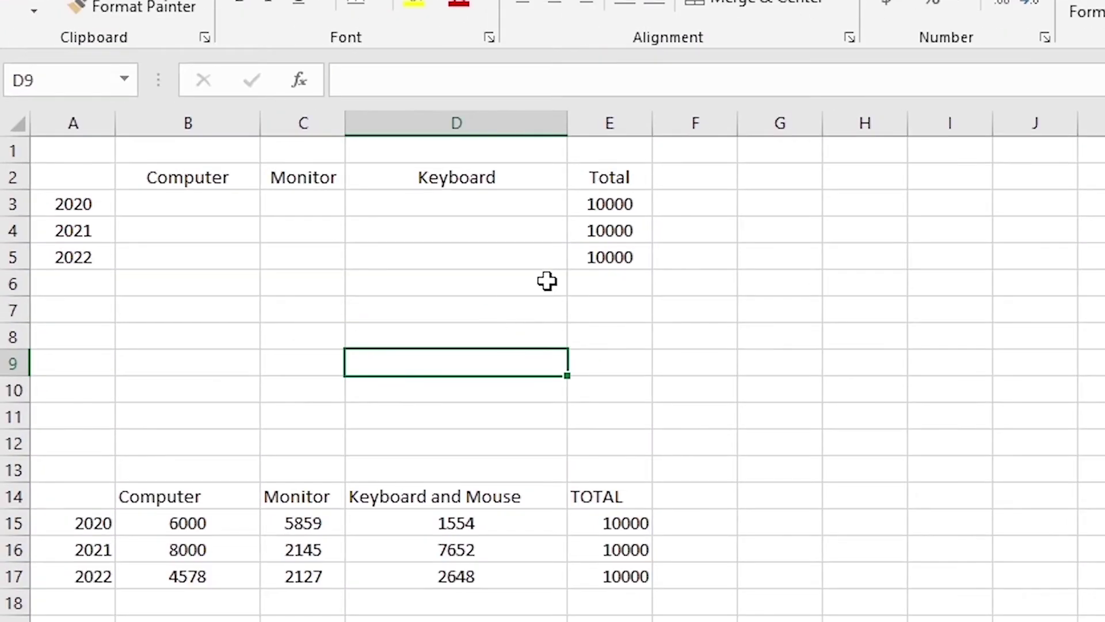
left_click(192, 186)
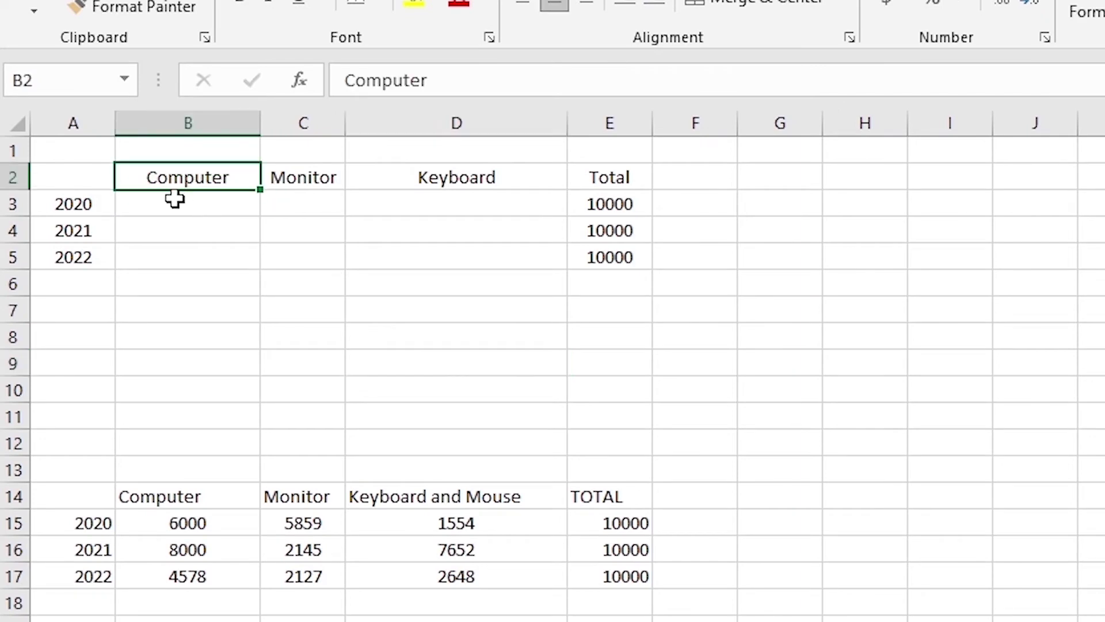
left_click(179, 522)
left_click(170, 199)
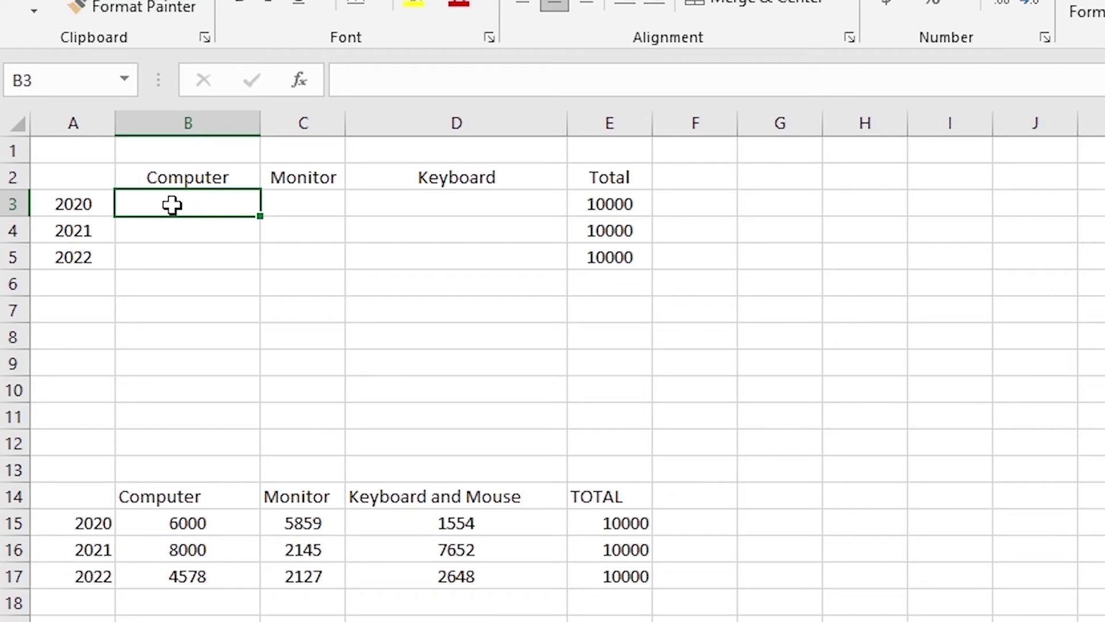
left_click(193, 525)
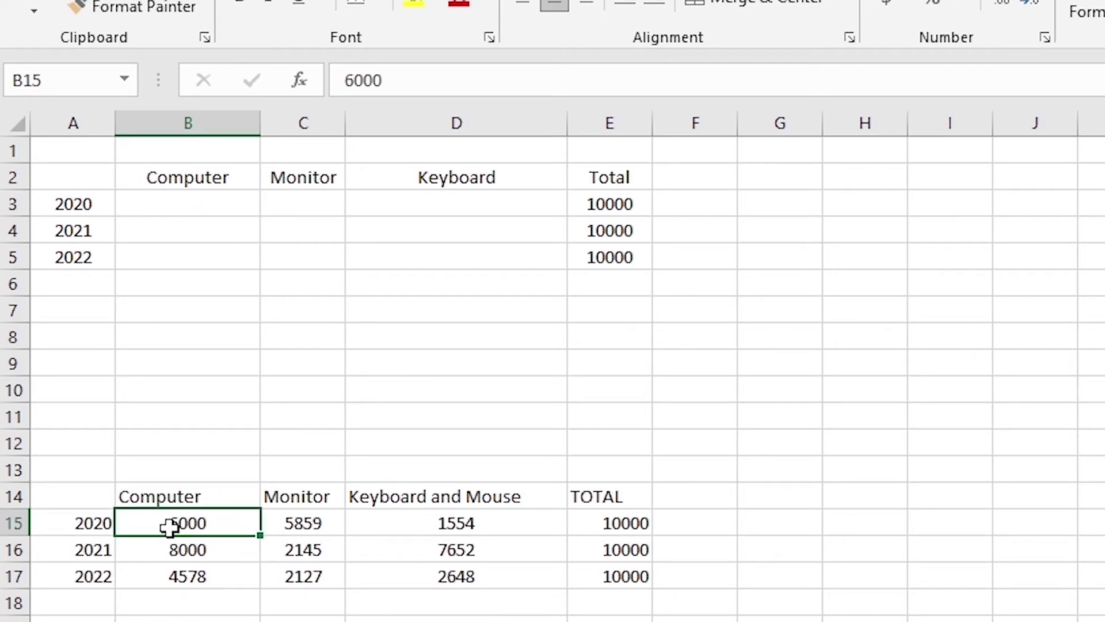
left_click(626, 524)
left_click(184, 210)
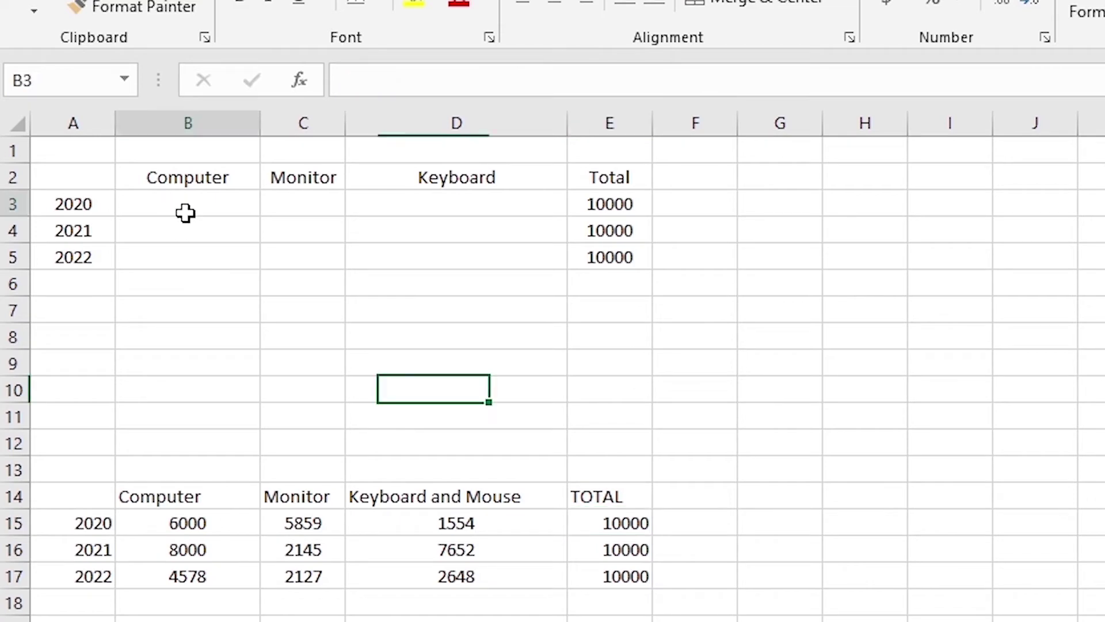
Step: Calculate the 2020 Computer percentage in B3 with the formula =B15/E3
double_click(183, 204)
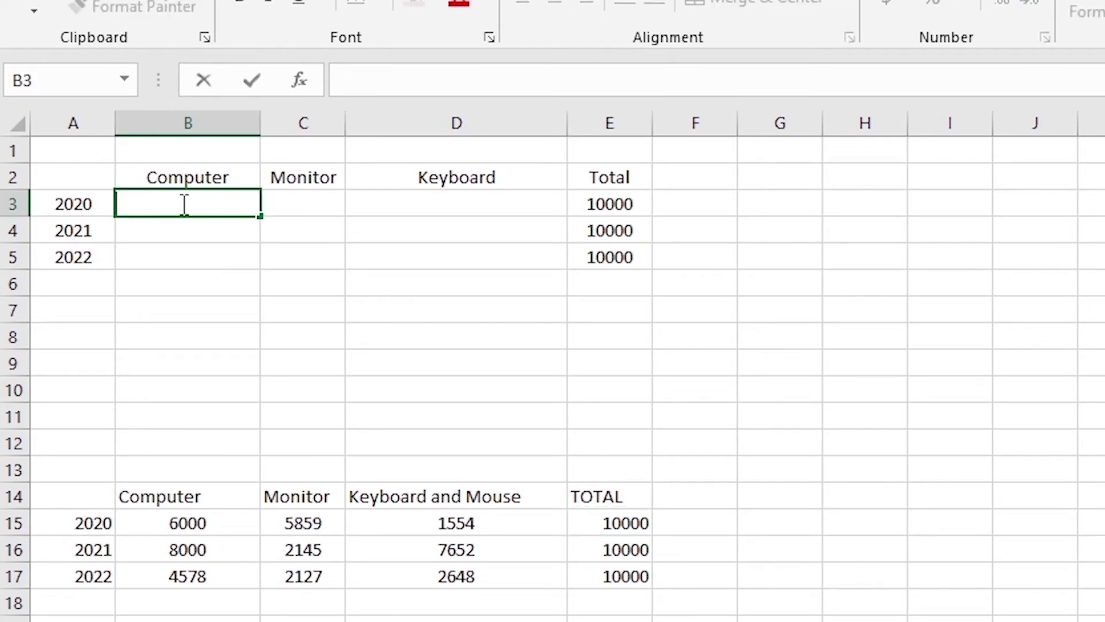
type("=")
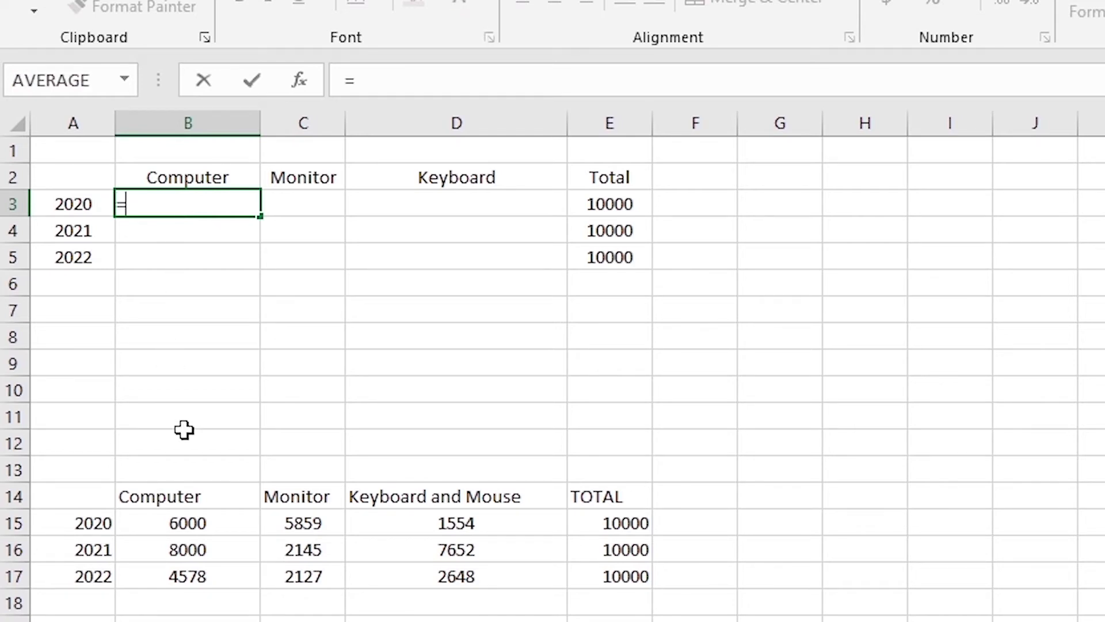
left_click(203, 523)
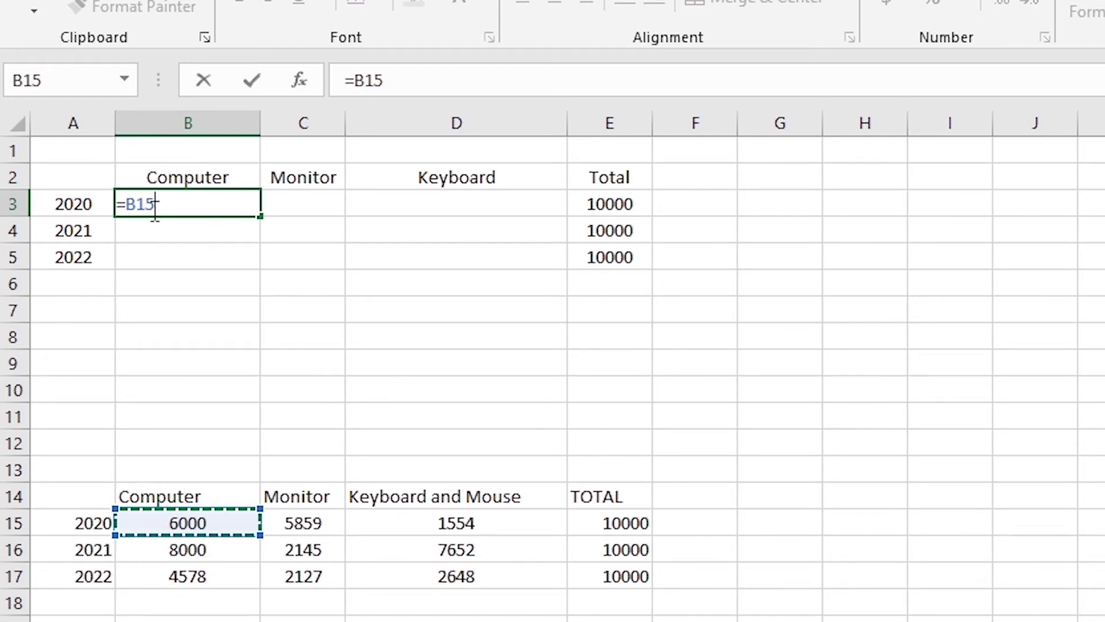
type("/")
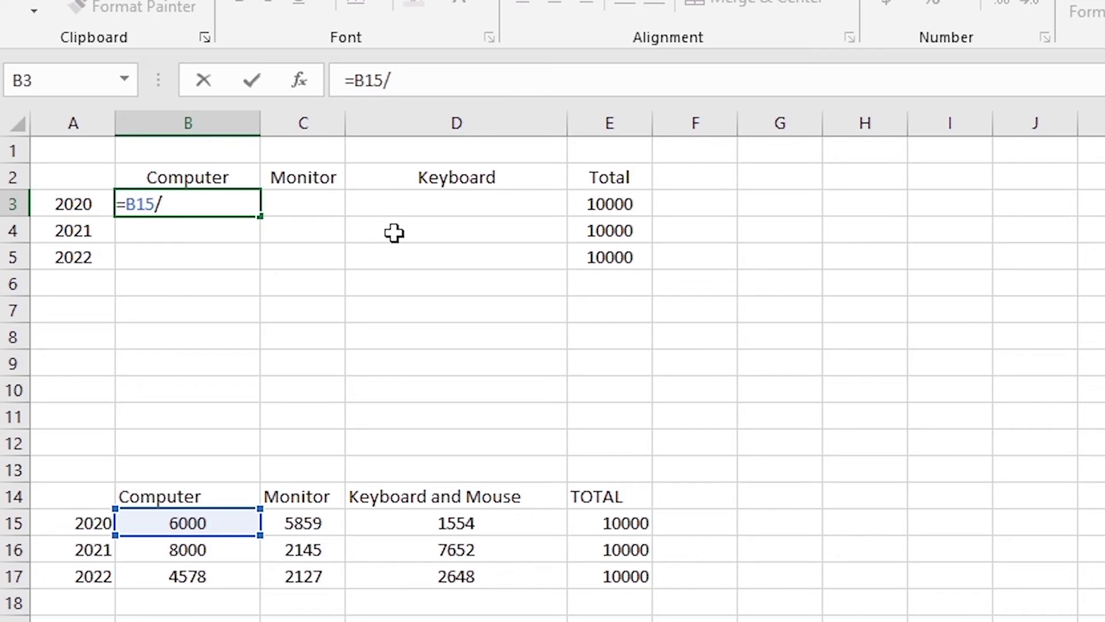
left_click(611, 201)
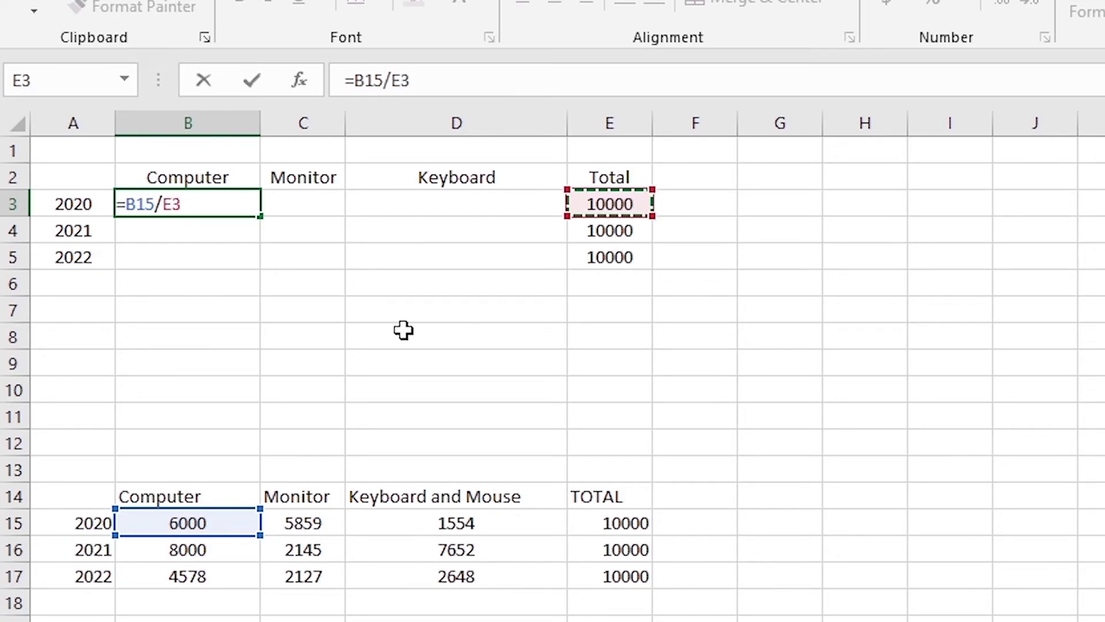
key("Return")
left_click(185, 204)
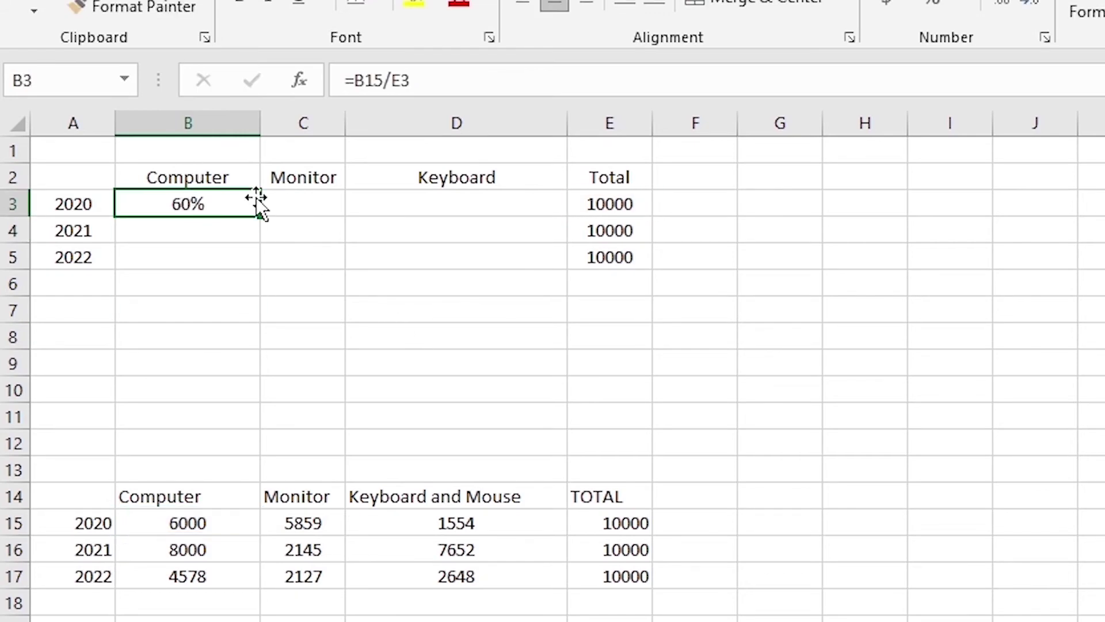
left_click(620, 205)
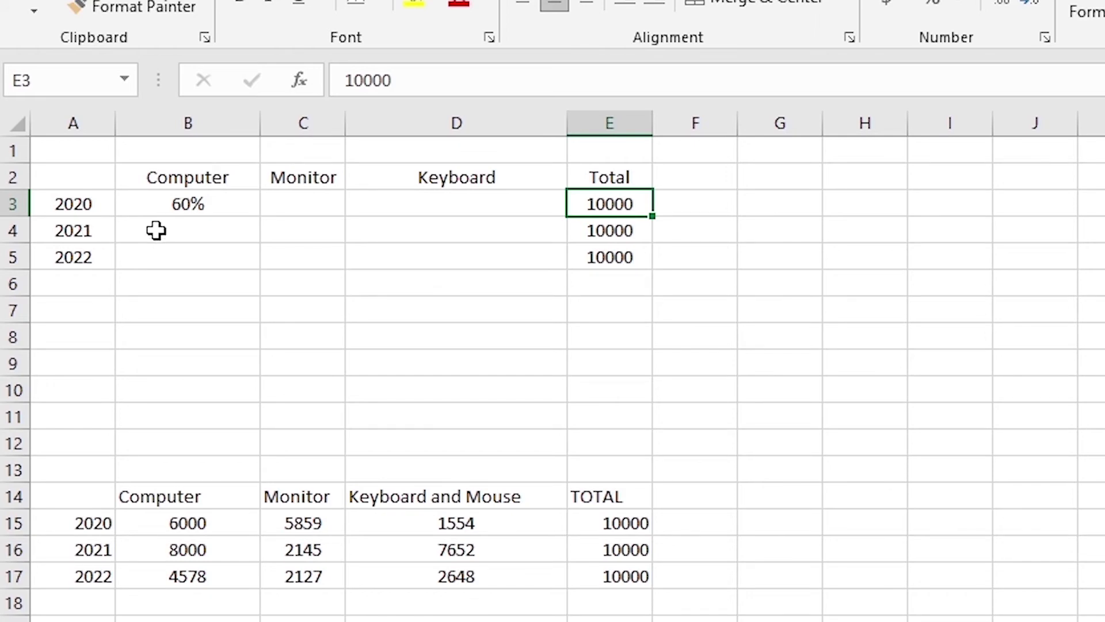
Step: Calculate the 2020 Monitor percentage in C3 by dividing C15 by the total in E3
left_click(303, 205)
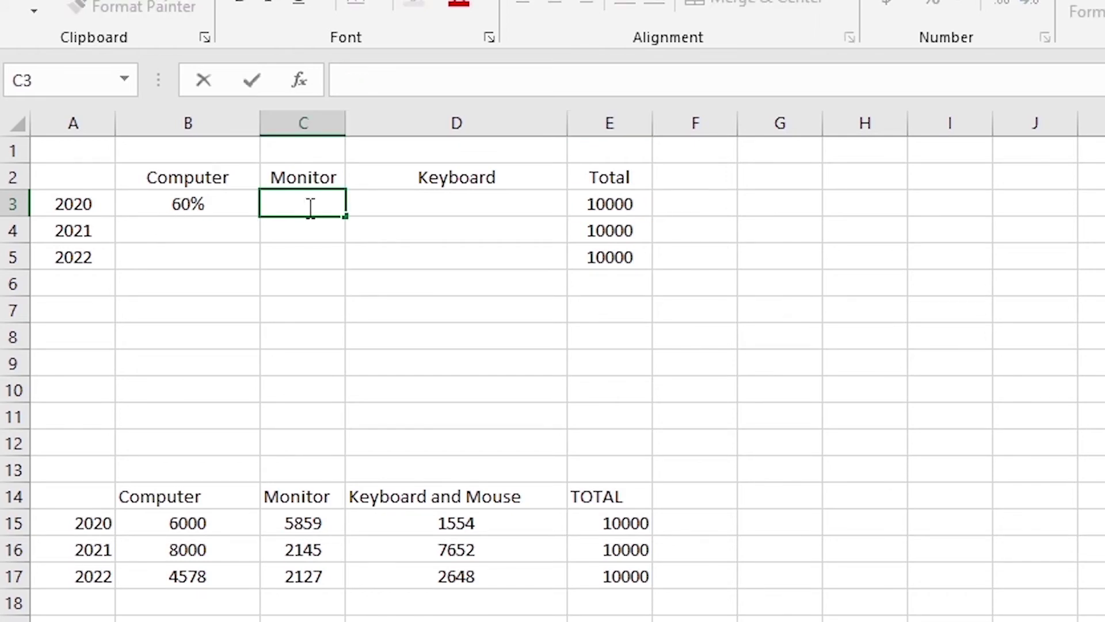
type("=")
left_click(320, 520)
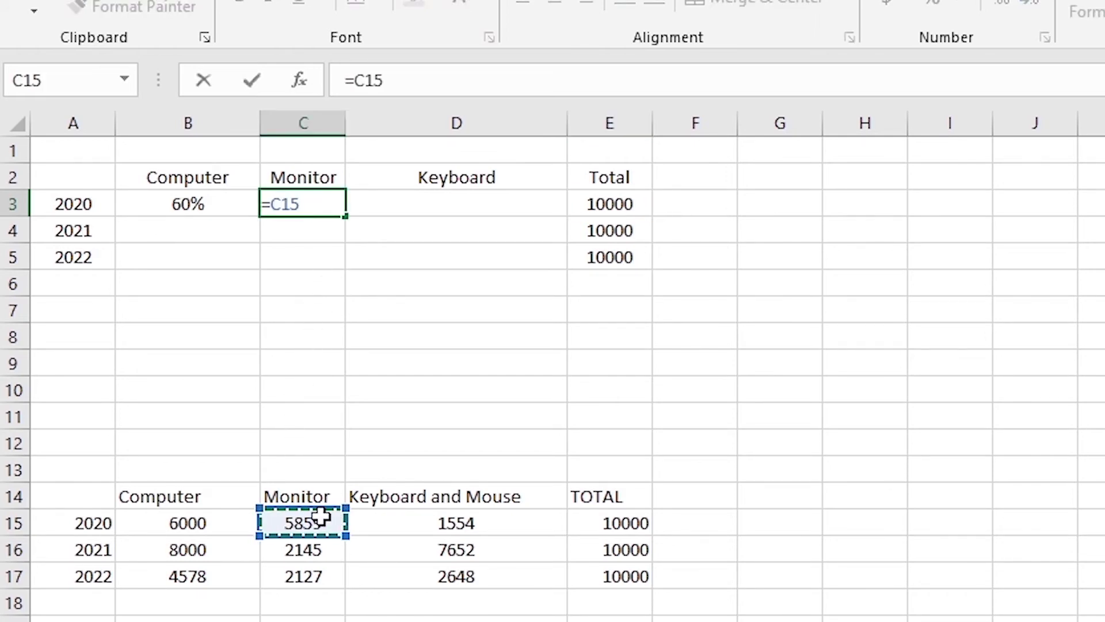
left_click_drag(323, 616, 322, 621)
left_click(308, 522)
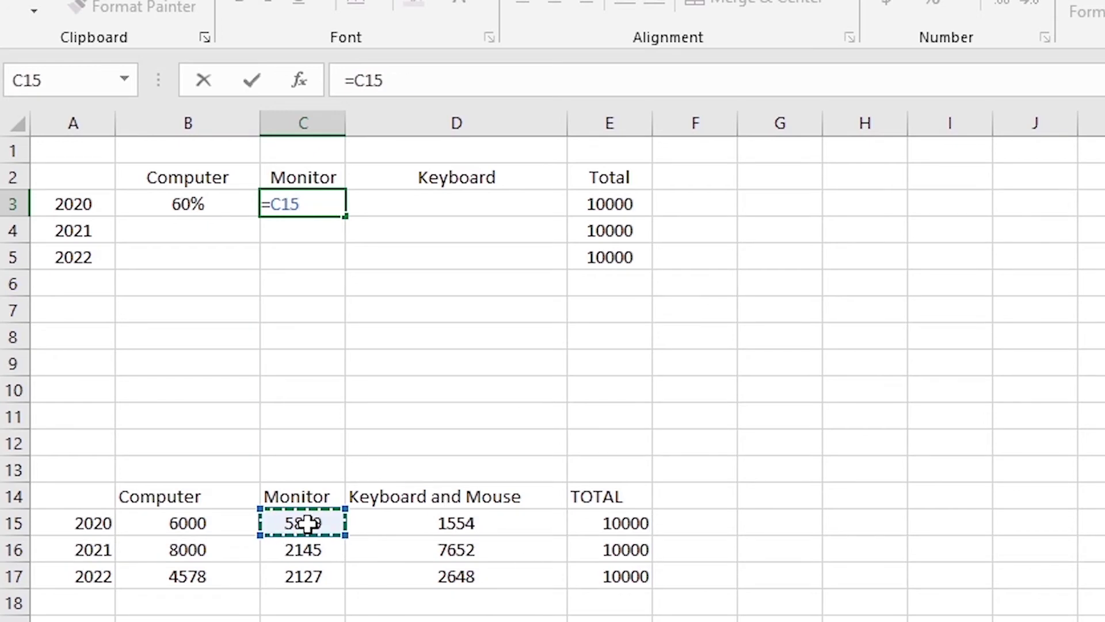
type("/")
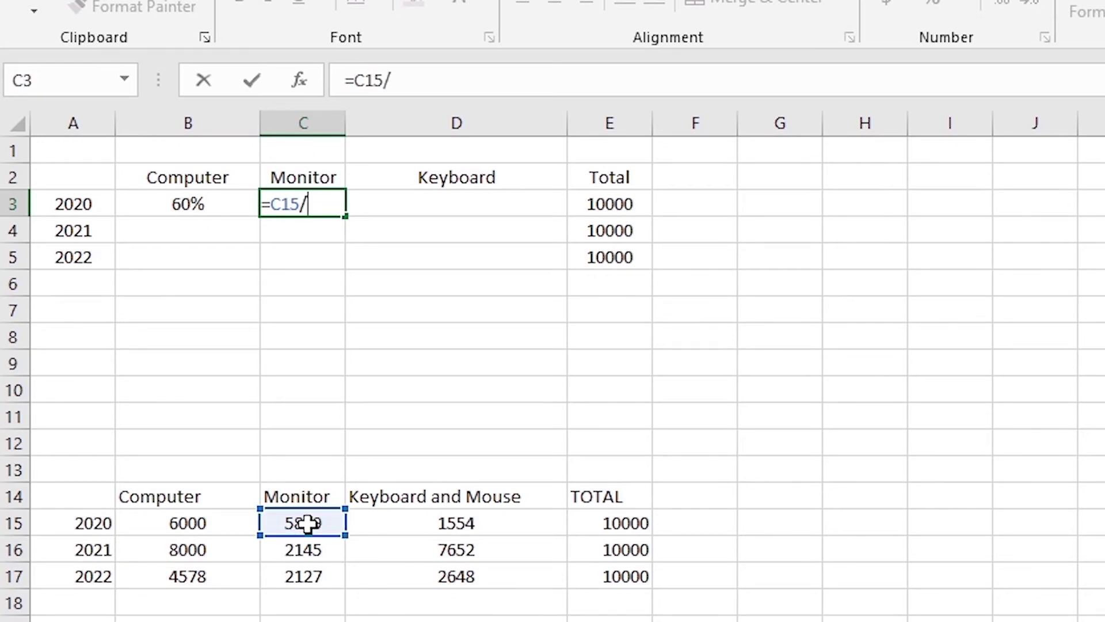
left_click(626, 206)
key("Return")
Step: Calculate the 2020 Keyboard percentage in D3 with the formula =D15/E3
left_click(396, 205)
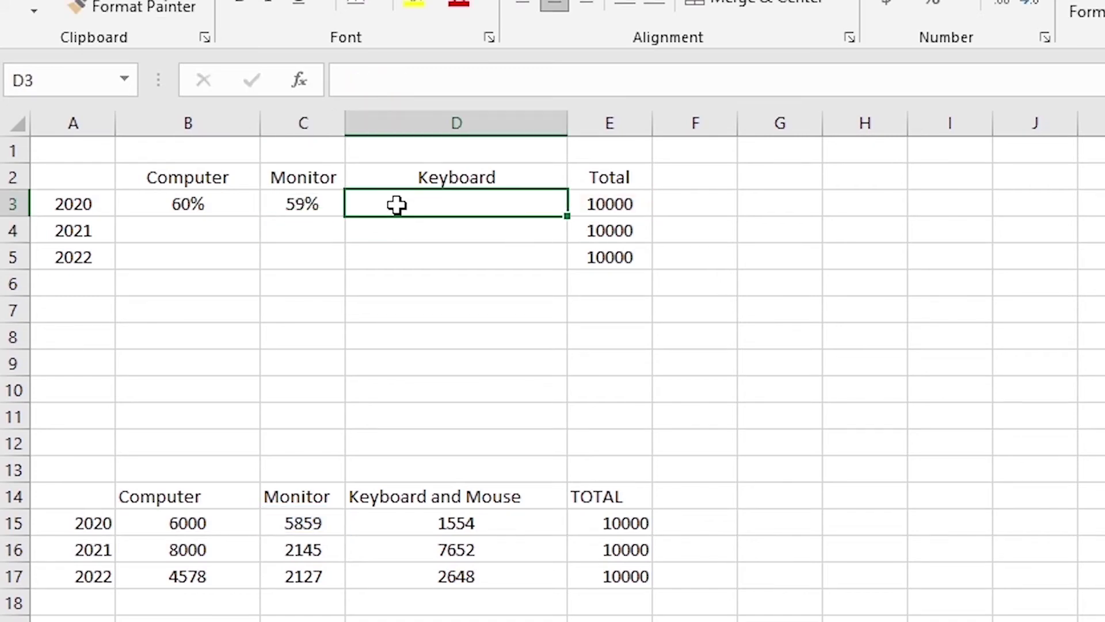
double_click(428, 205)
type("=")
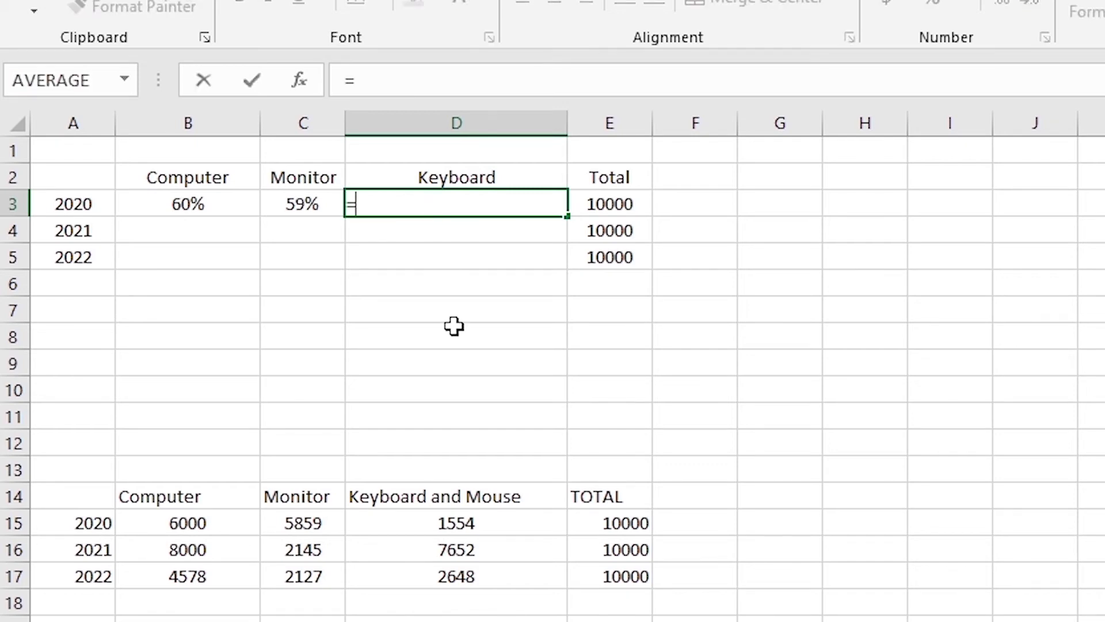
left_click(463, 523)
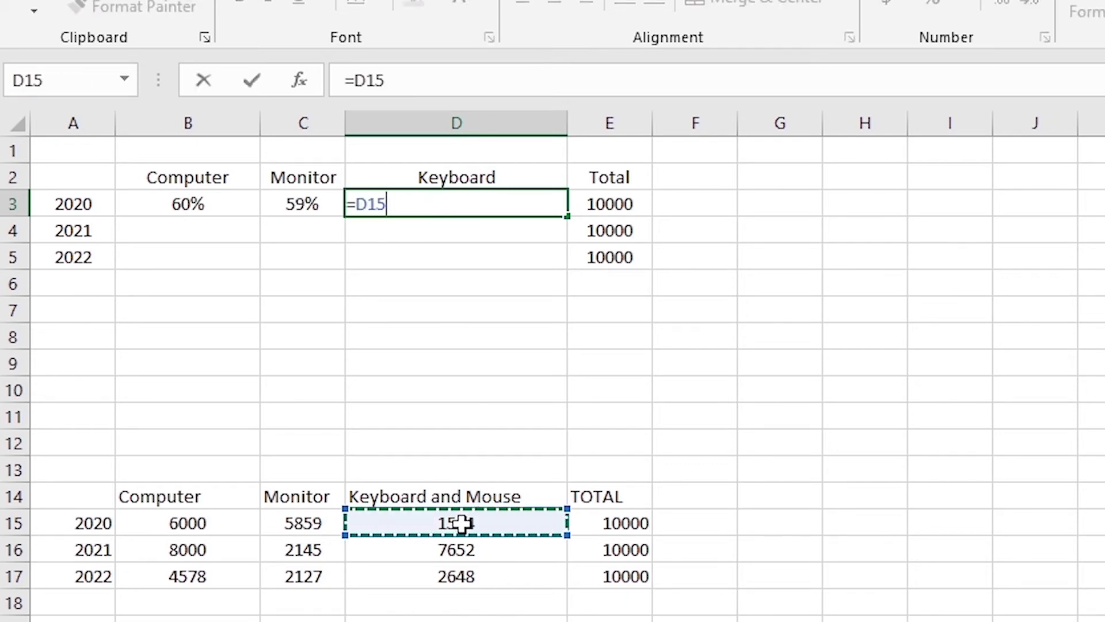
type("/")
left_click(598, 204)
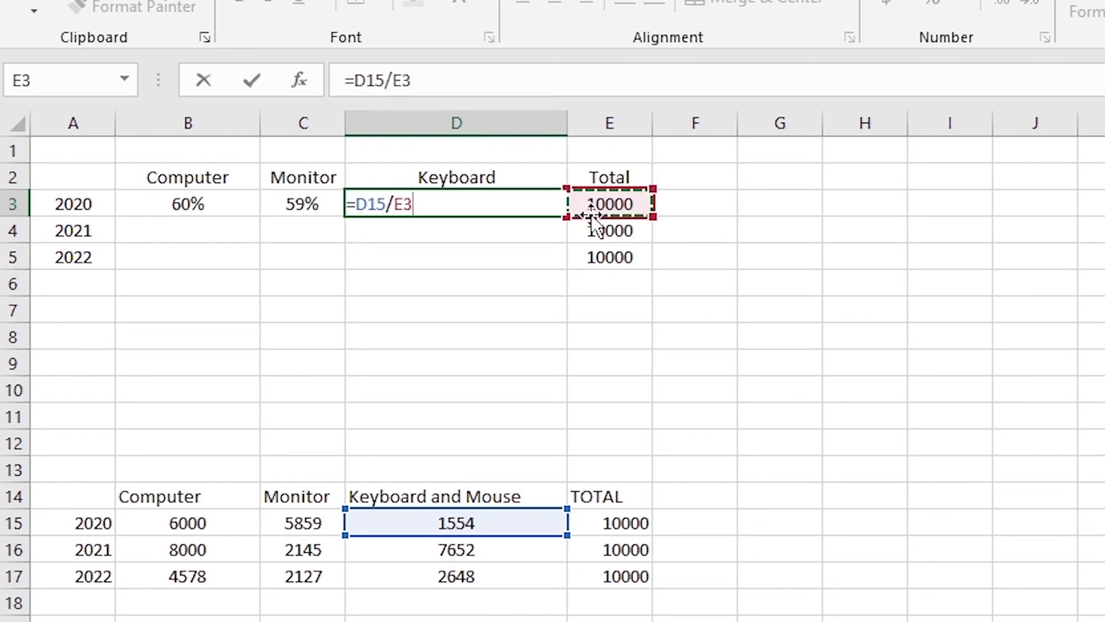
key("Return")
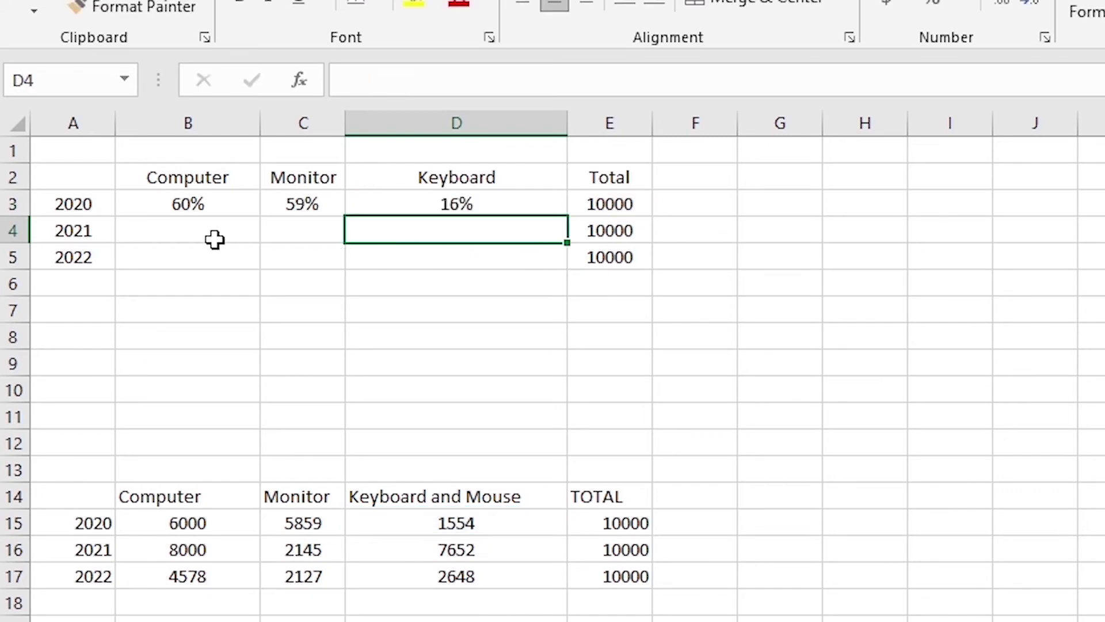
Step: Calculate the 2021 Computer percentage in B4 by dividing B16 by the total in E4
left_click(232, 212)
left_click(299, 228)
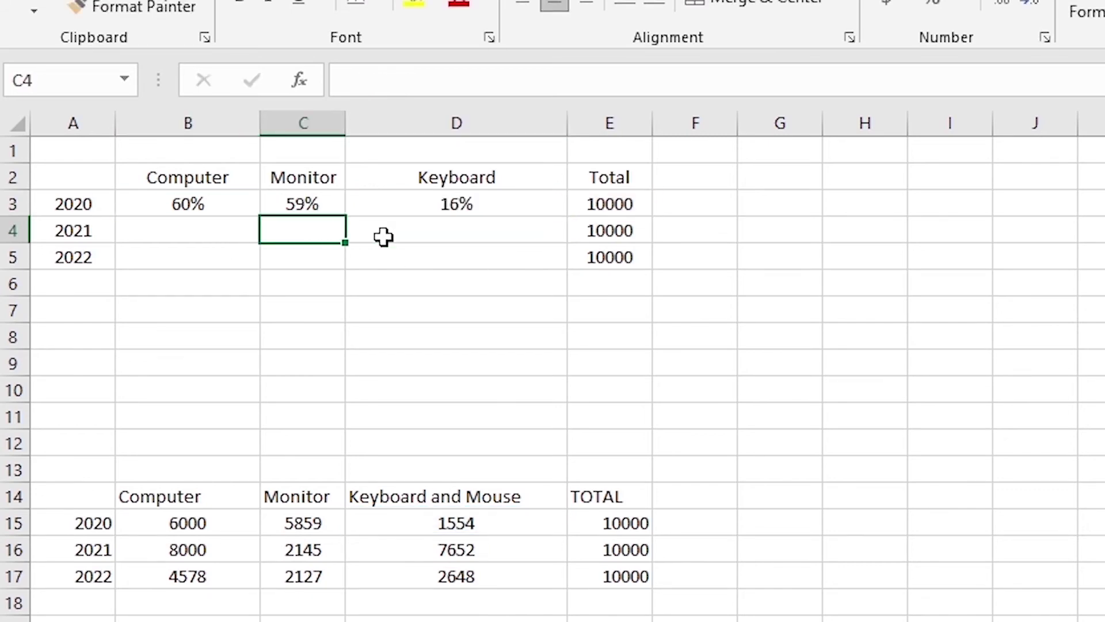
left_click(403, 256)
left_click(194, 234)
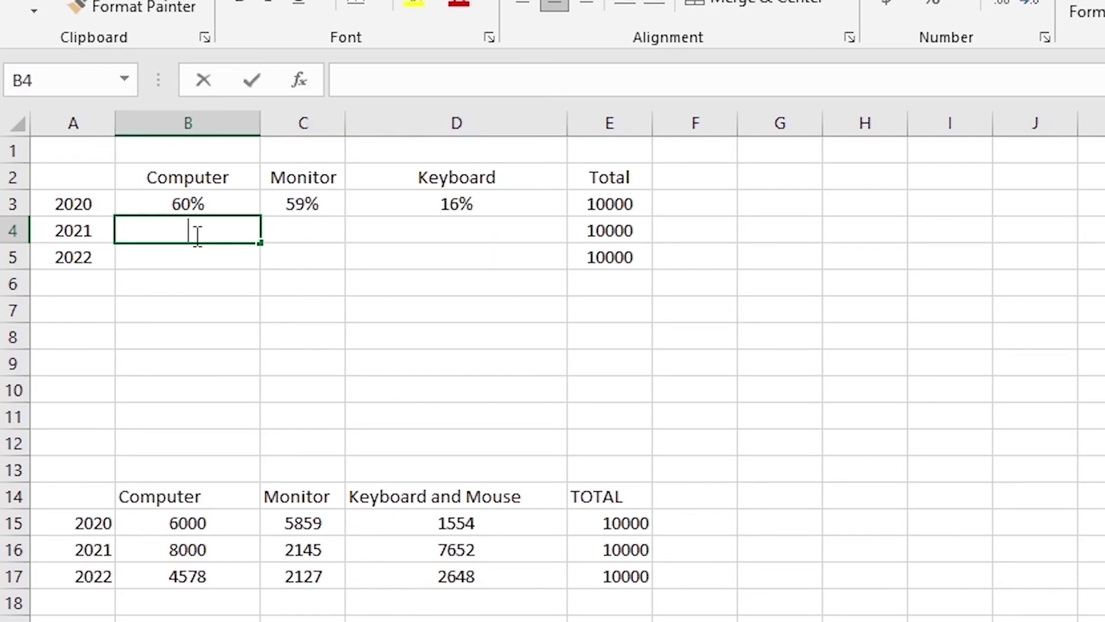
type("=")
left_click(188, 549)
type("/")
left_click(610, 230)
key("Return")
Step: Calculate the 2021 Monitor percentage in C4 by dividing C16 by the total in E4
left_click(308, 233)
type("=")
left_click(311, 548)
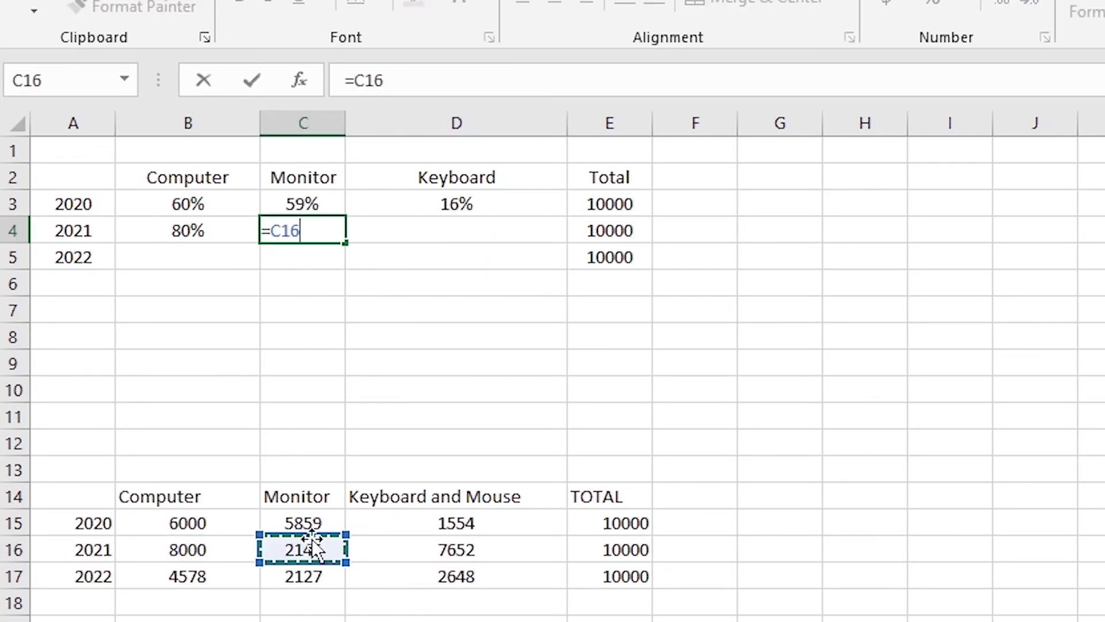
type("/")
left_click(610, 230)
key("Return")
Step: Calculate the 2021 Keyboard percentage in D4 by dividing D16 by the total in E4
left_click(414, 231)
double_click(498, 551)
double_click(472, 230)
type("=")
left_click(487, 549)
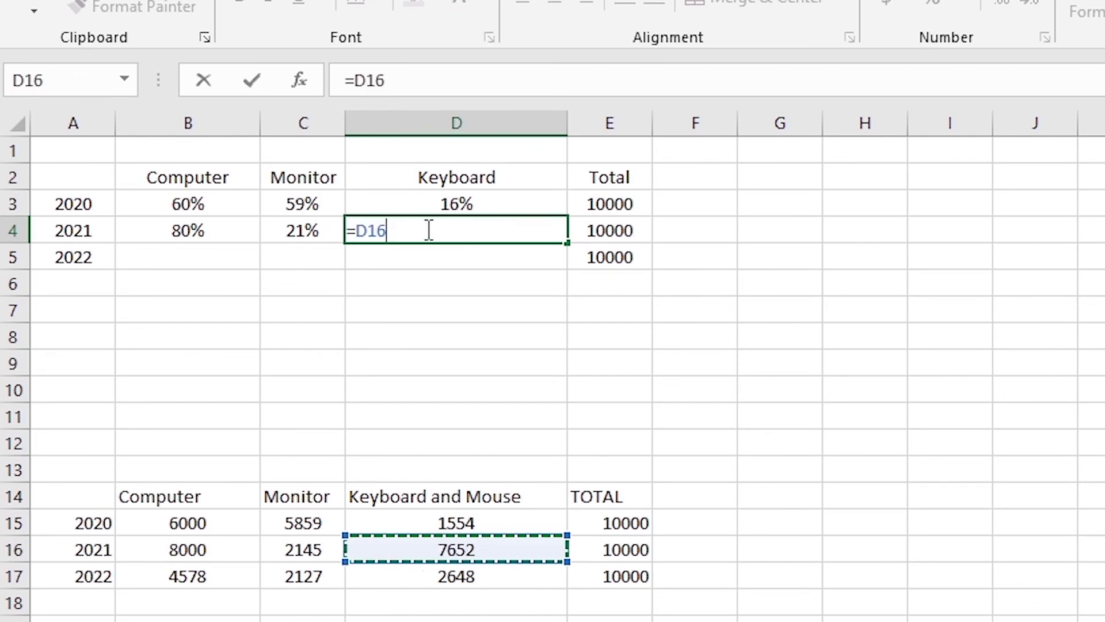
left_click(609, 230)
key("Return")
Step: Calculate the 2022 Computer percentage in B5 by dividing B17 by the total in E5
left_click(188, 257)
type("=")
left_click(188, 576)
left_click(609, 257)
key("Tab")
Step: Calculate the 2022 Monitor percentage in C5 with the formula =C17/E5
type("=")
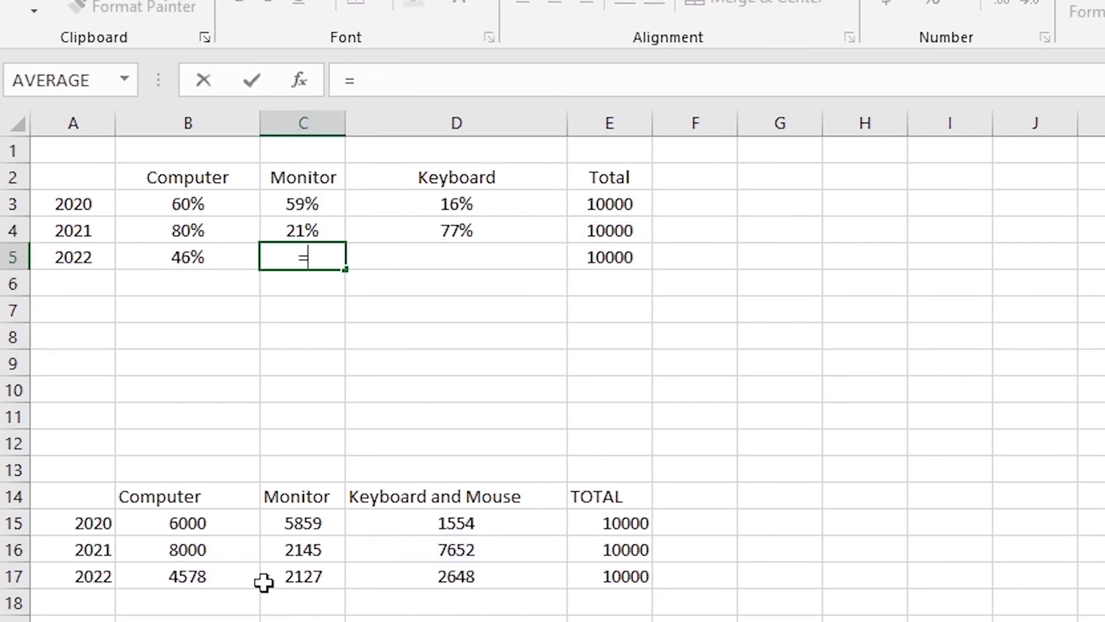
left_click(303, 576)
type("/E5")
key("Return")
Step: Calculate the 2022 Keyboard percentage in D5 with the formula =D17/E5
left_click(466, 259)
type("=")
left_click(456, 577)
type("/E5")
key("Return")
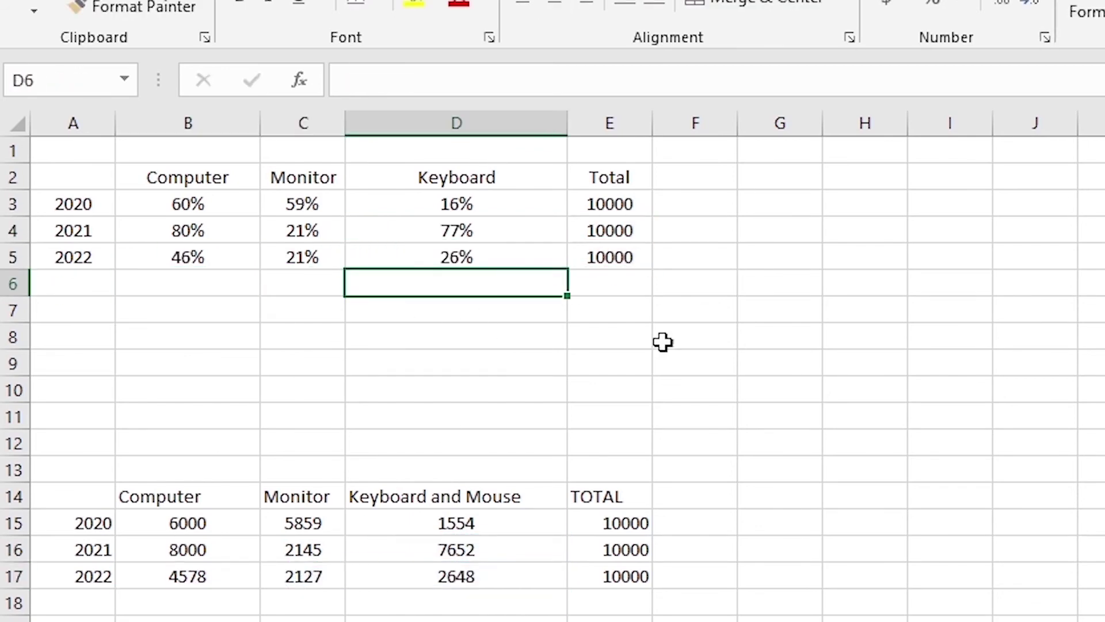
Step: Review the formula in B3 and test it by setting the 2020 Computer value in B15 to 8000
left_click(638, 274)
left_click(311, 204)
left_click(253, 253)
left_click(173, 205)
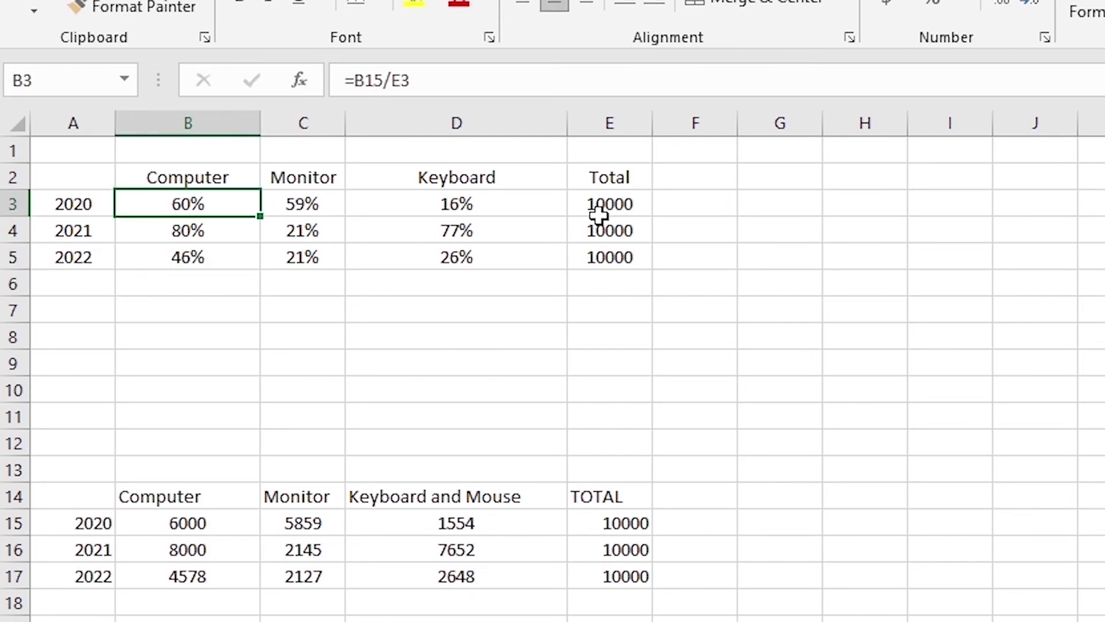
left_click(599, 215)
left_click(196, 526)
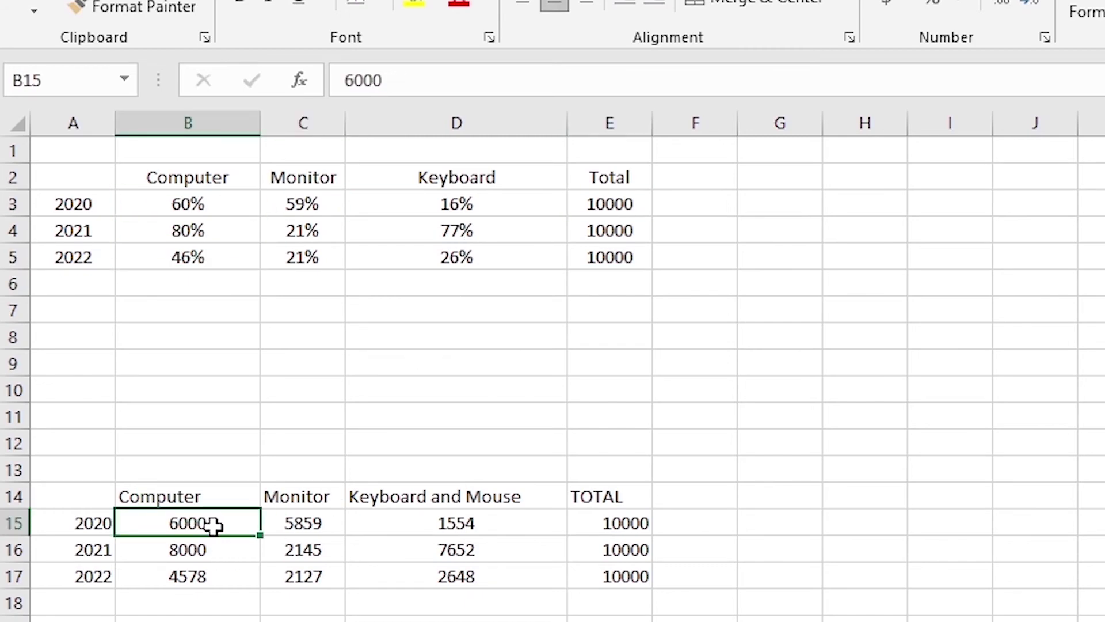
double_click(213, 524)
left_click_drag(203, 525, 153, 525)
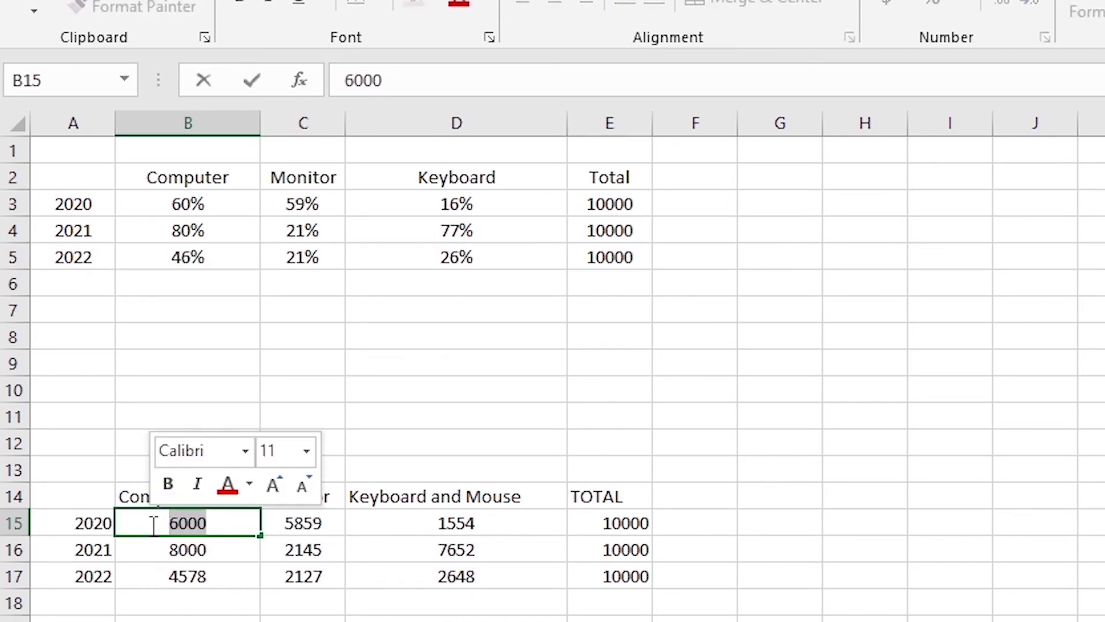
type("800")
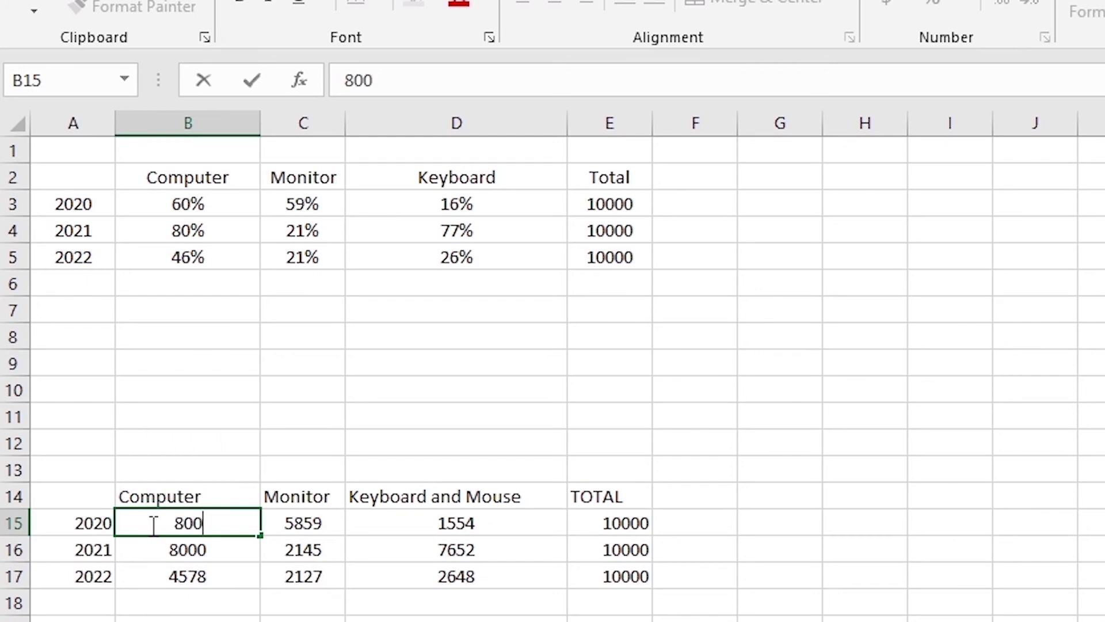
type("0")
key("Return")
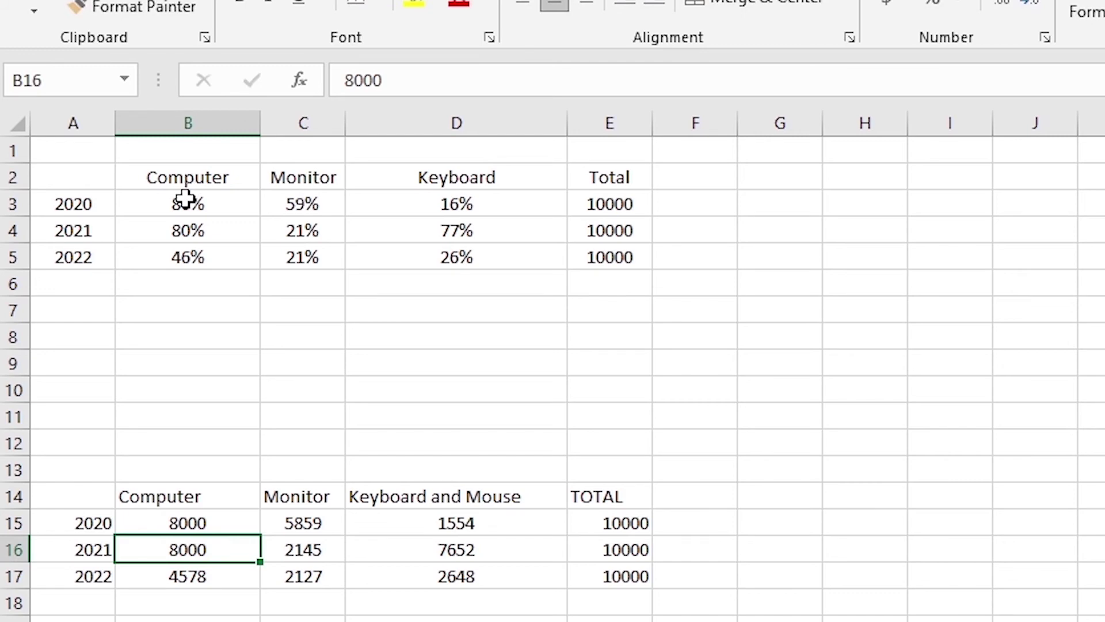
Step: Set the 2020 Computer value in B15 back to 6000
double_click(217, 520)
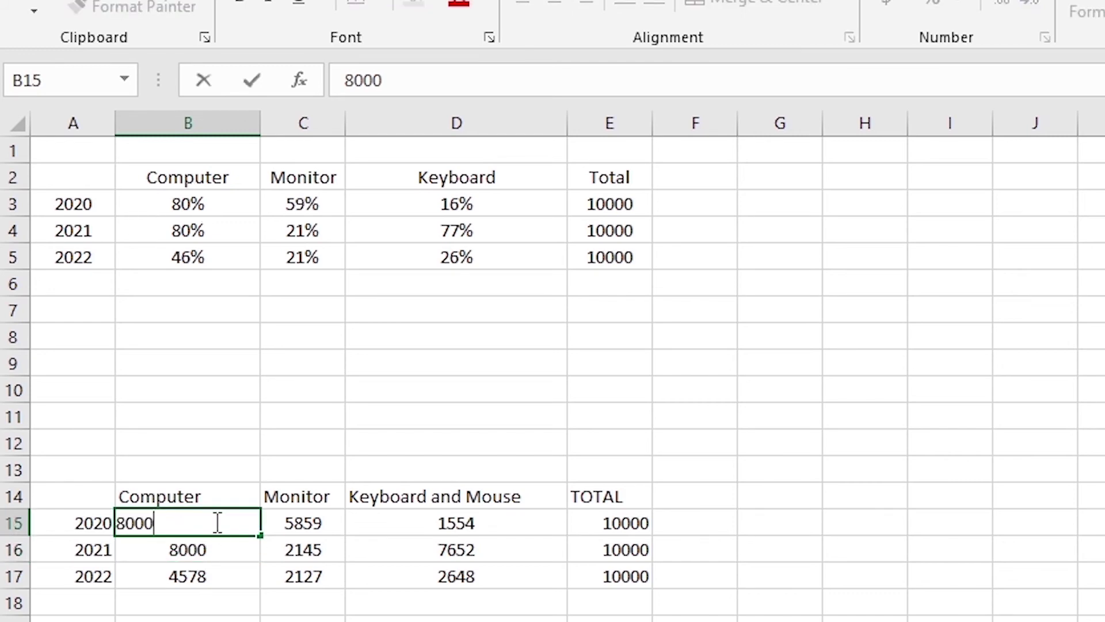
left_click_drag(217, 519, 93, 506)
type("60")
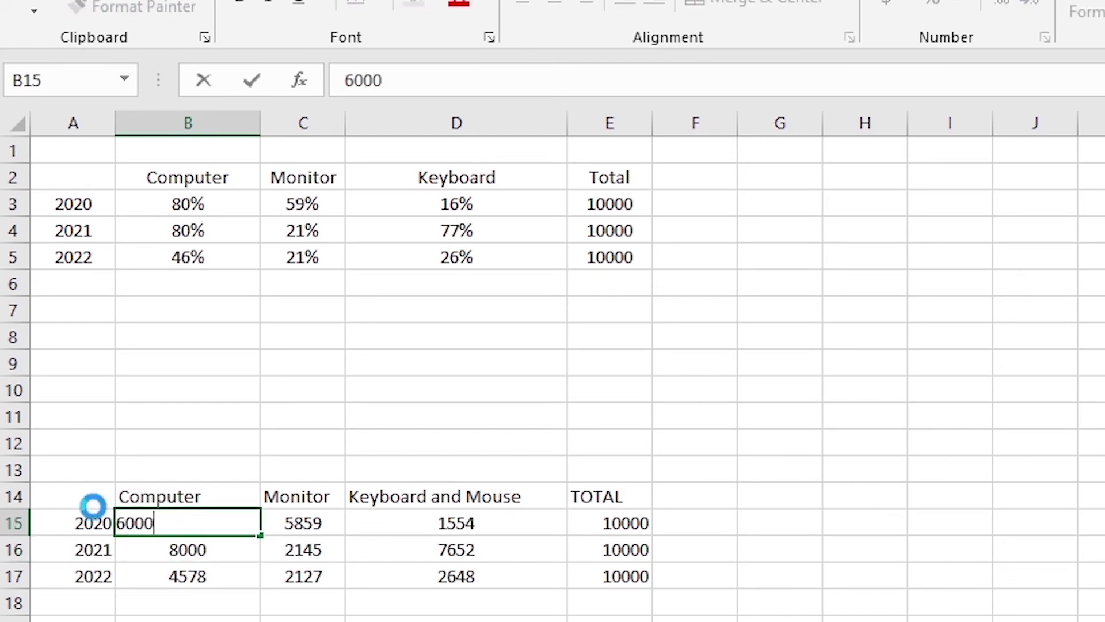
key("Return")
Step: Start inserting a chart from the upper table range A2 through D5, excluding the Total column, and show all available chart types
left_click(404, 150)
left_click(113, 171)
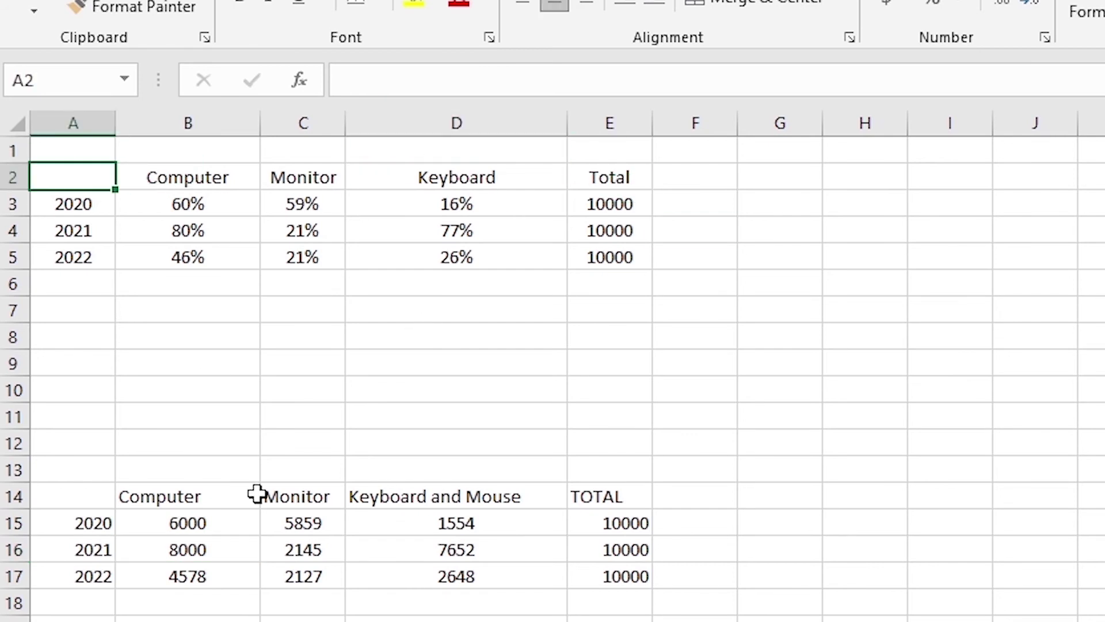
left_click_drag(56, 180, 459, 256)
left_click_drag(302, 415, 322, 495)
left_click(131, 197)
left_click_drag(76, 168, 451, 252)
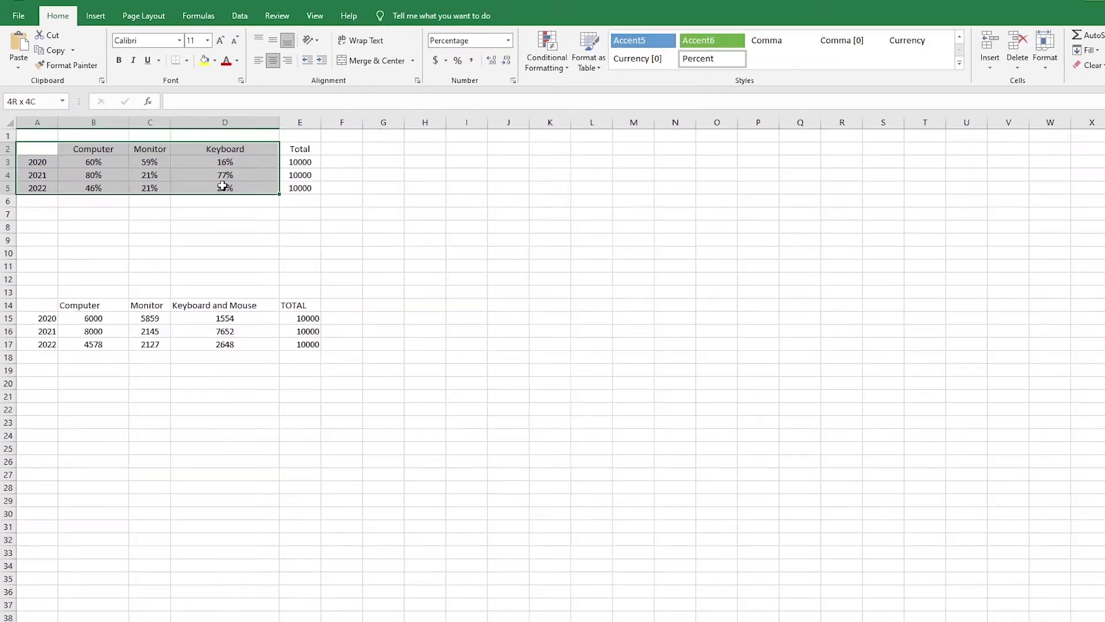
left_click_drag(222, 186, 222, 186)
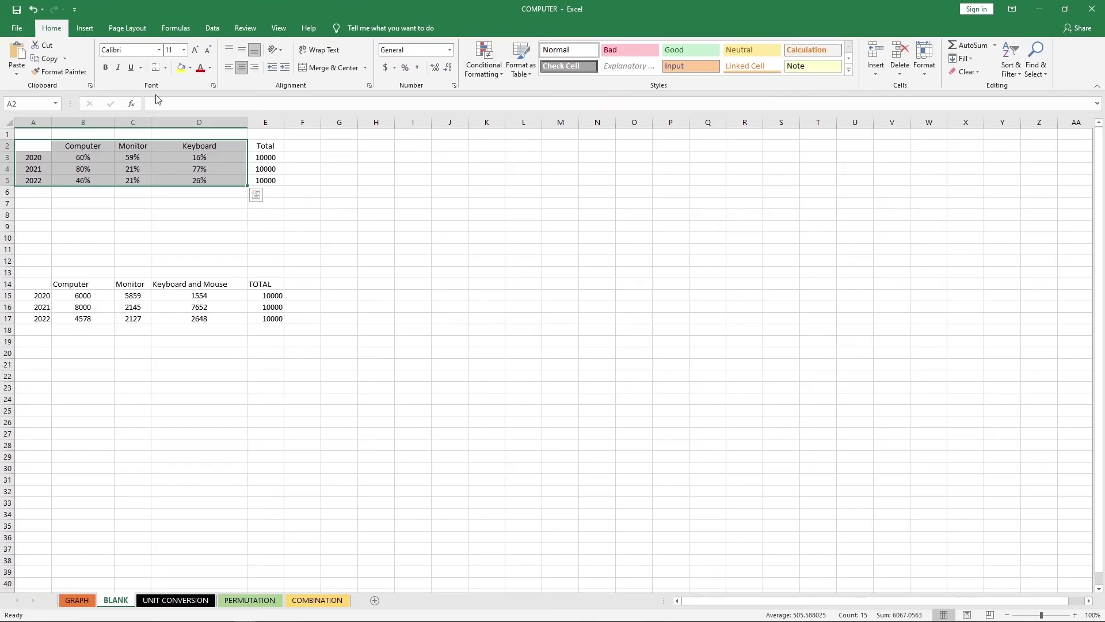
left_click(86, 29)
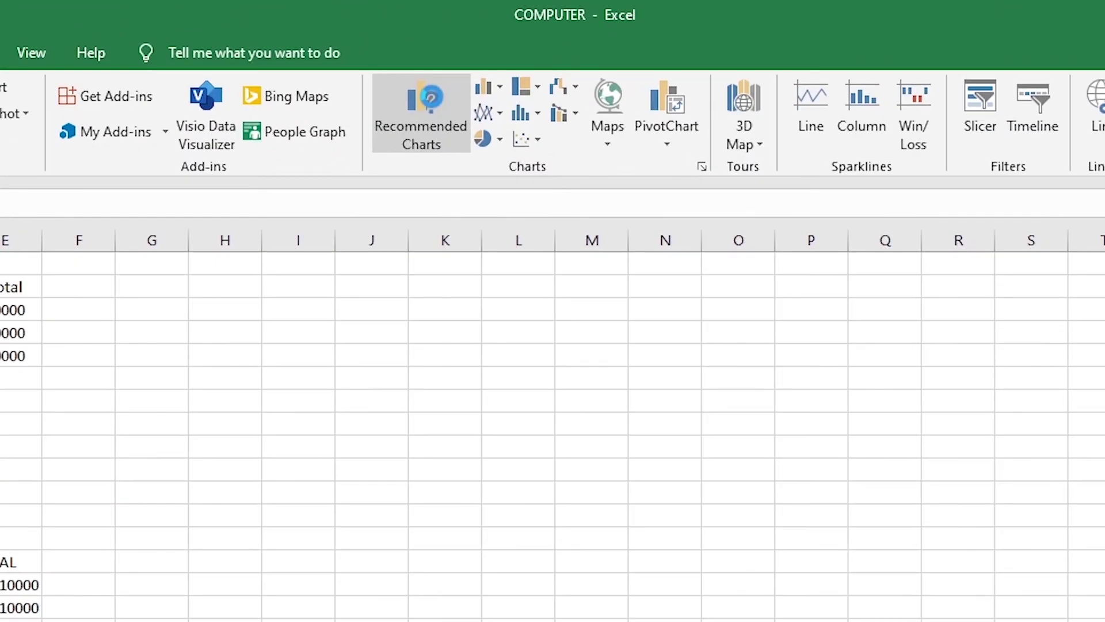
left_click(430, 99)
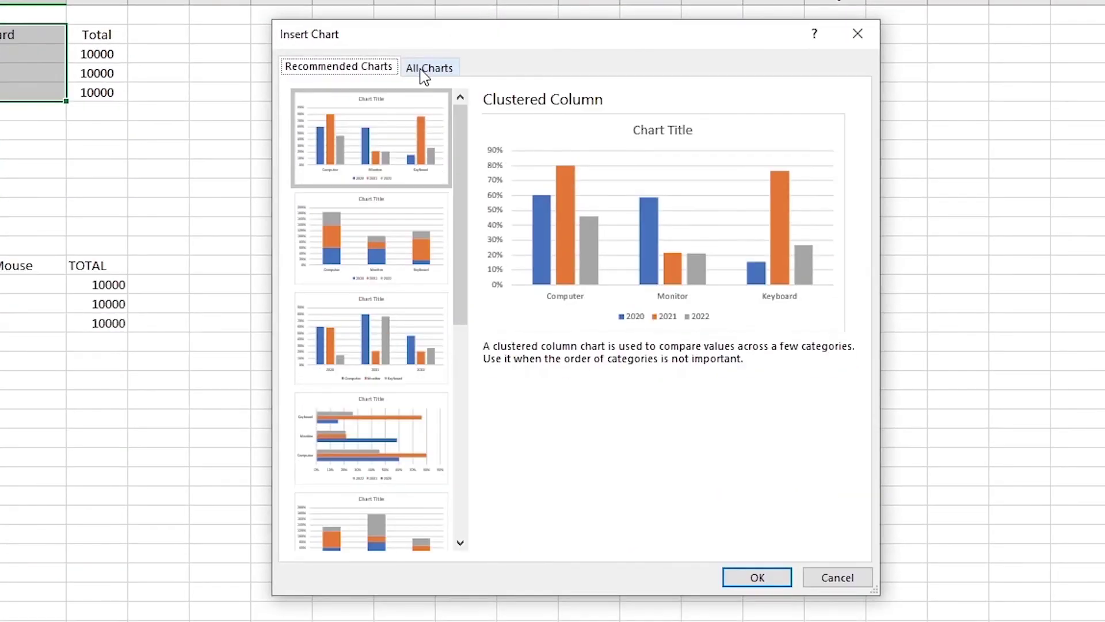
left_click(426, 68)
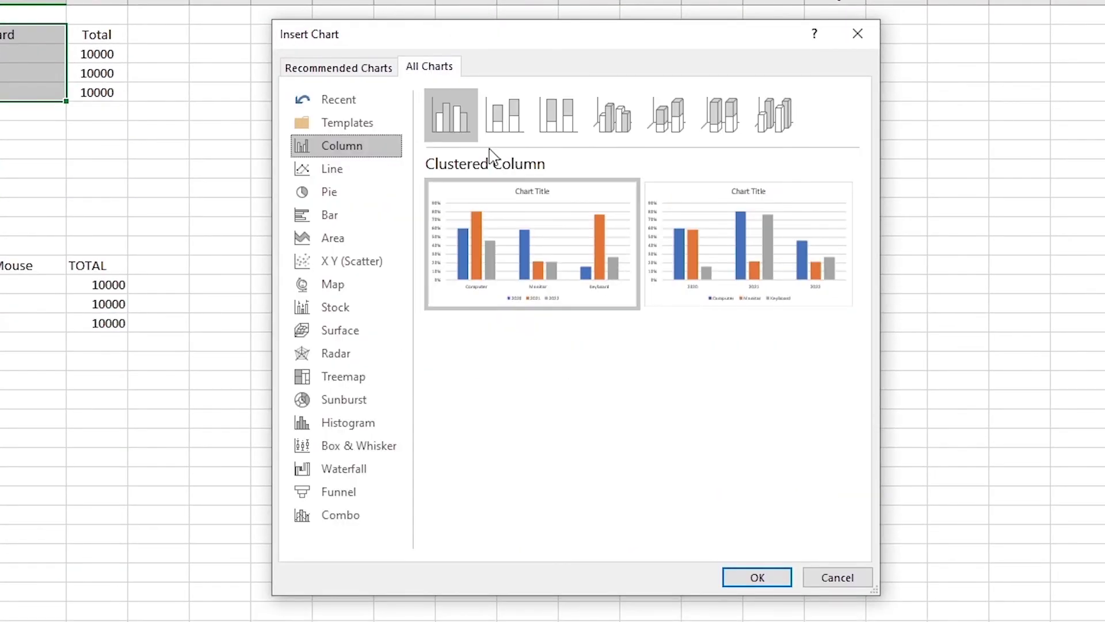
Step: Insert a 3-D clustered column chart that groups Computer, Monitor and Keyboard by year
left_click(554, 122)
left_click(613, 115)
mouse_move(793, 300)
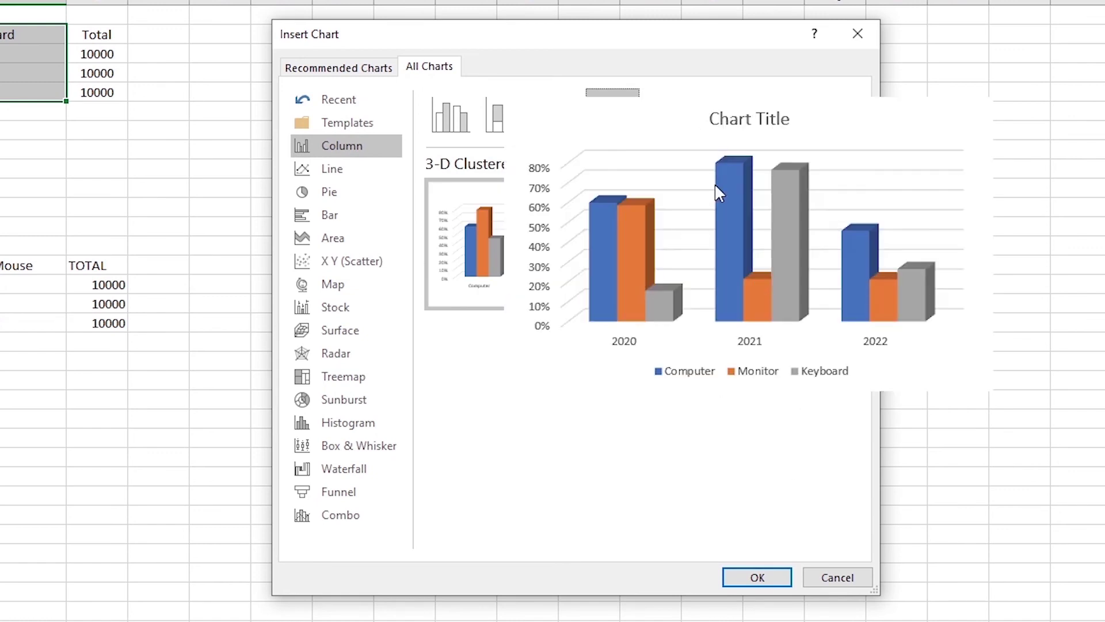
left_click(673, 123)
left_click(612, 118)
mouse_move(699, 304)
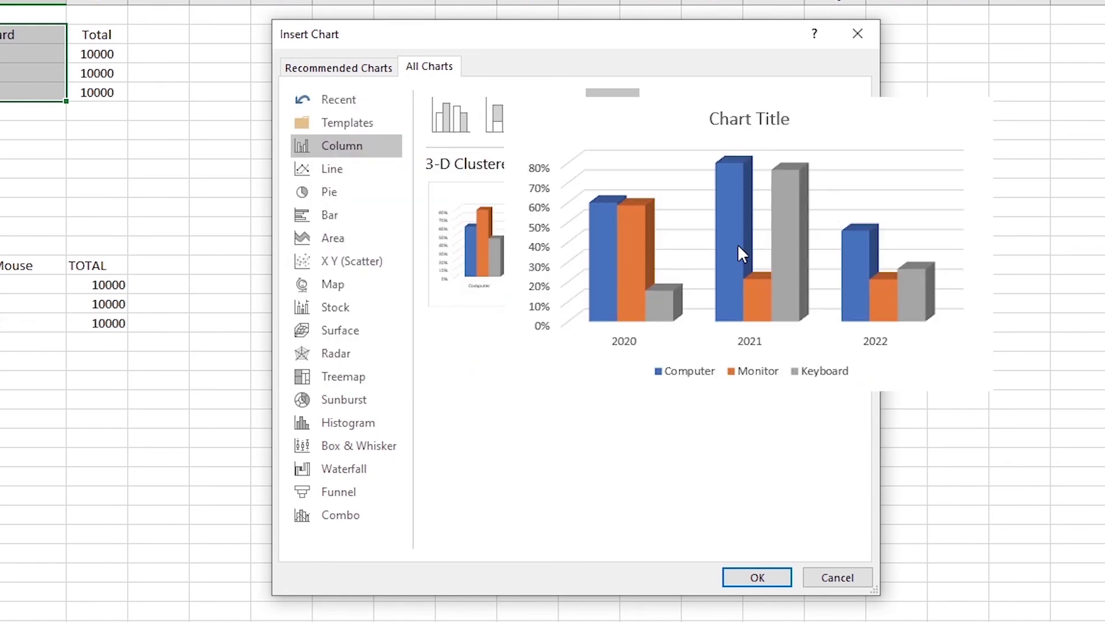
double_click(737, 243)
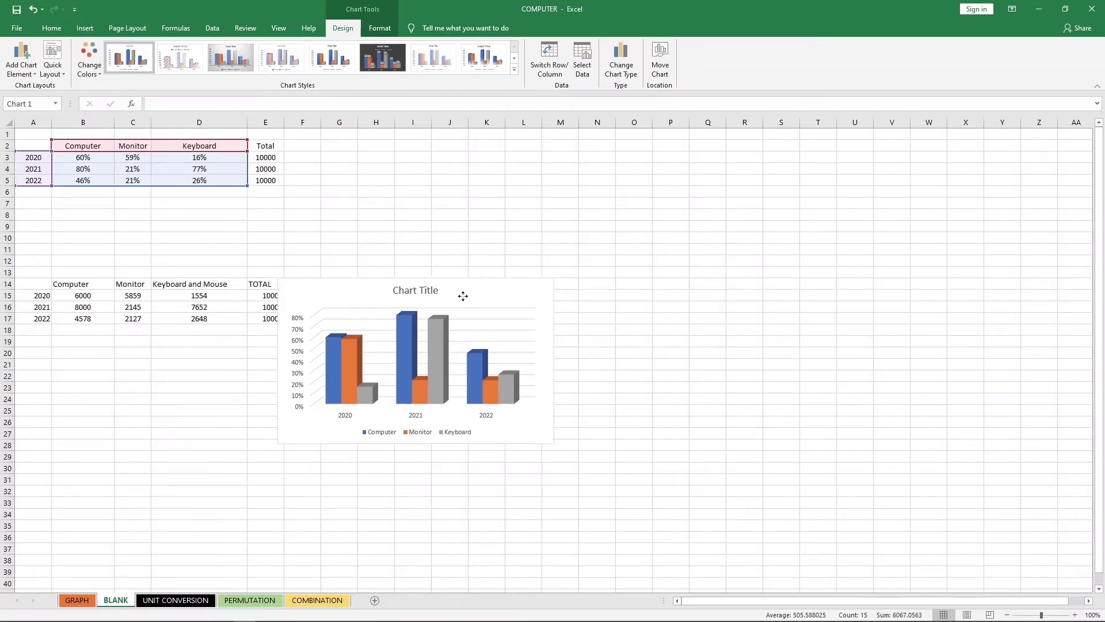
Step: Move the new chart directly beneath the percentage table and enlarge it
left_click_drag(719, 289, 265, 223)
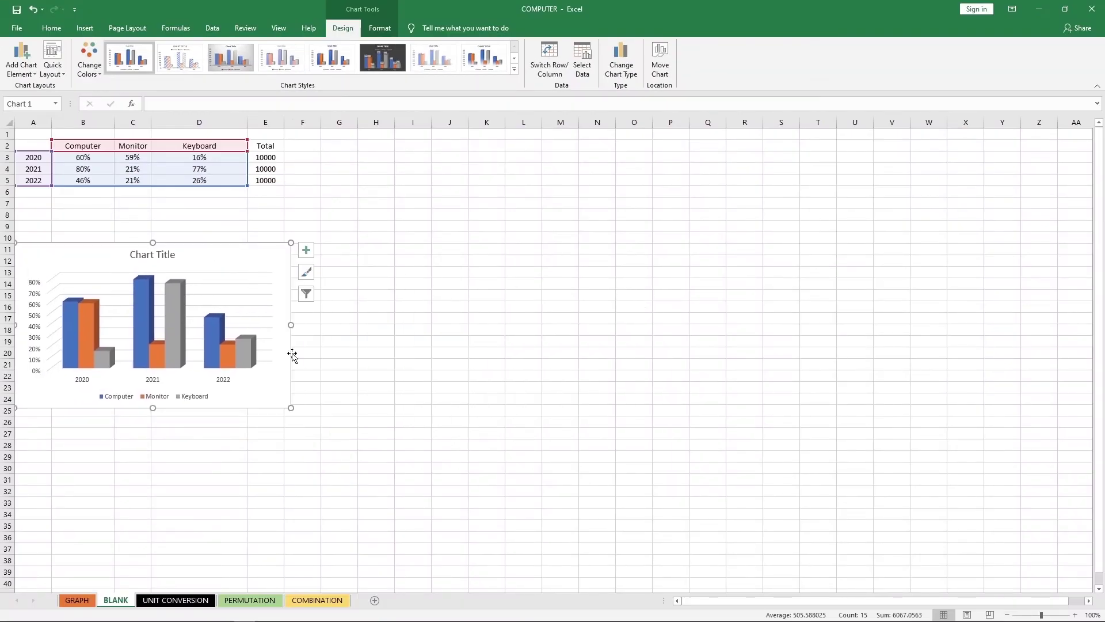
left_click_drag(291, 408, 370, 452)
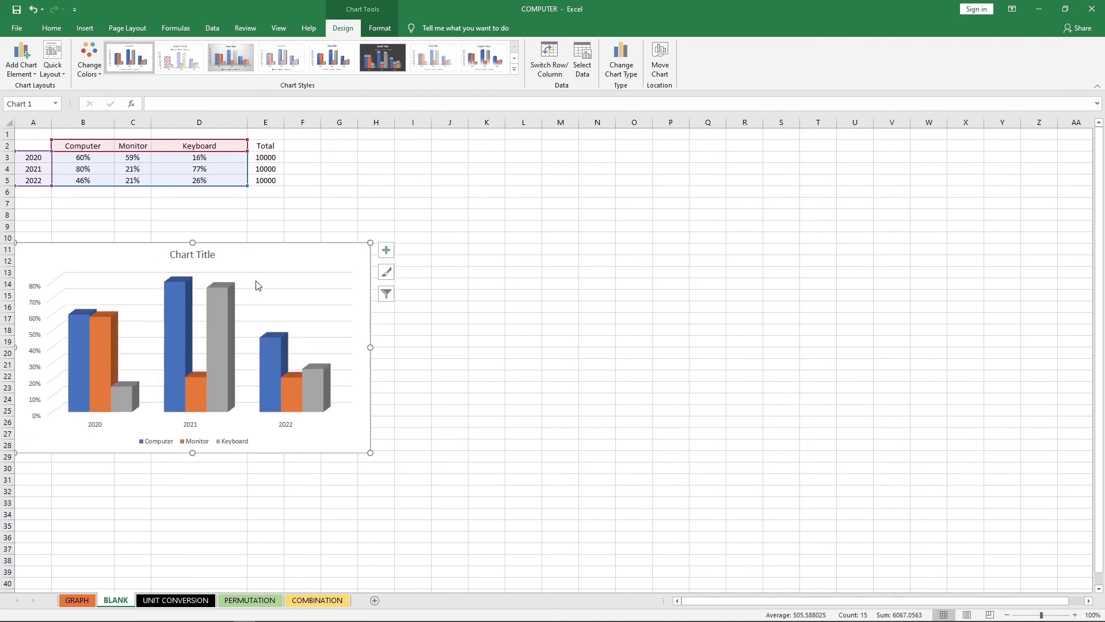
left_click_drag(287, 262, 298, 235)
Step: On the GRAPH sheet, shift the EXTERNAL MIGRANTS chart title slightly to the right within its chart
left_click(76, 600)
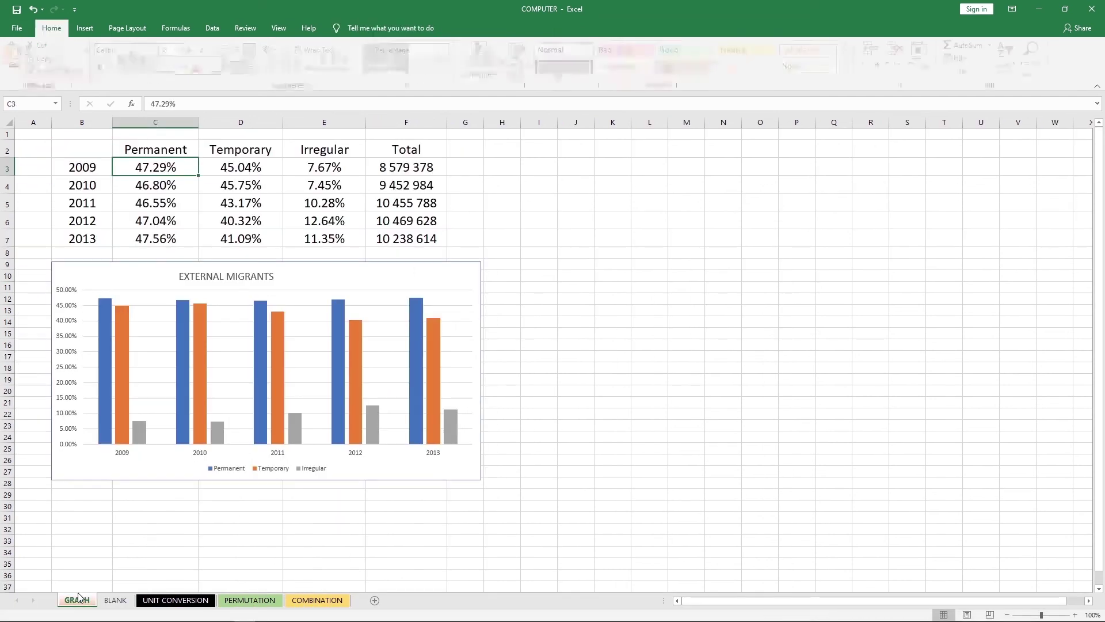
left_click_drag(263, 281, 289, 281)
left_click(362, 281)
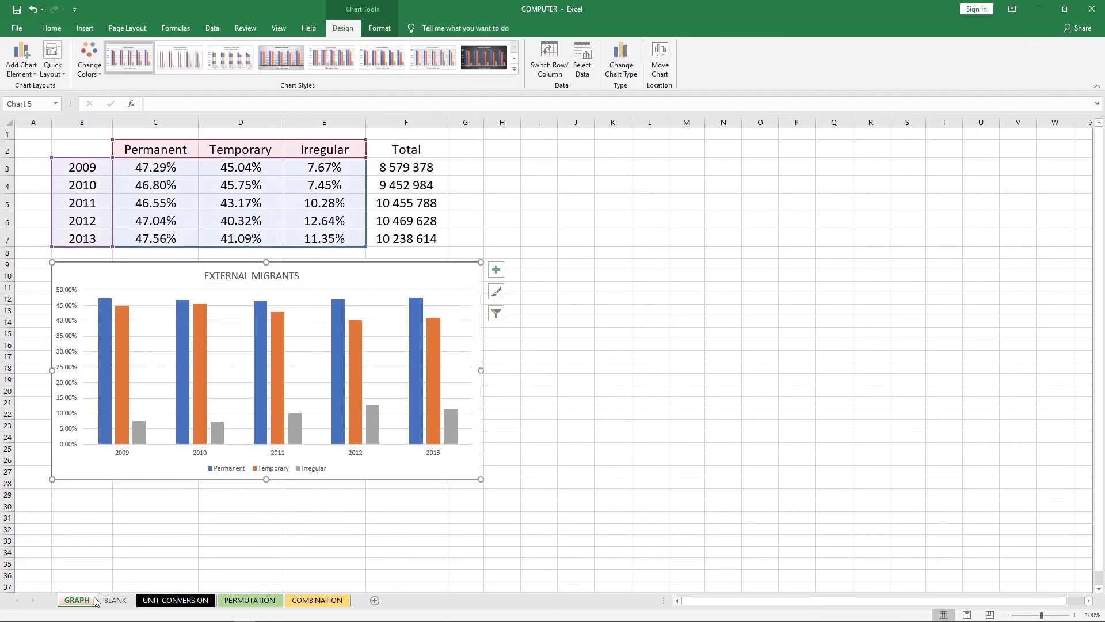
Step: On the BLANK sheet, shift the chart's title to the left within the chart and rename it Sales
left_click(117, 600)
left_click(239, 228)
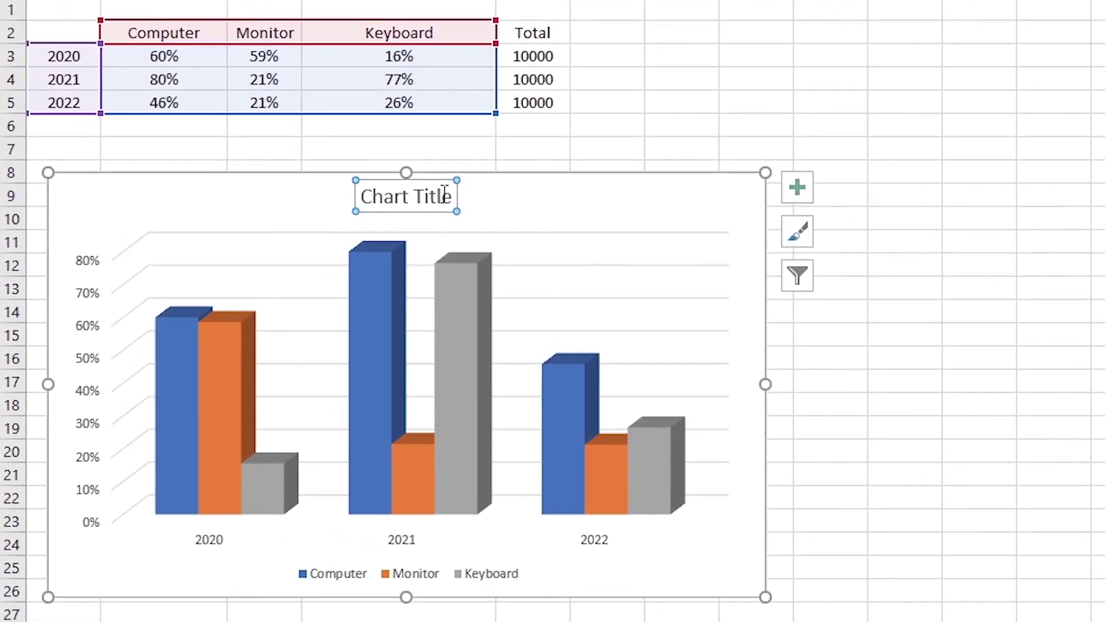
left_click_drag(452, 195, 399, 198)
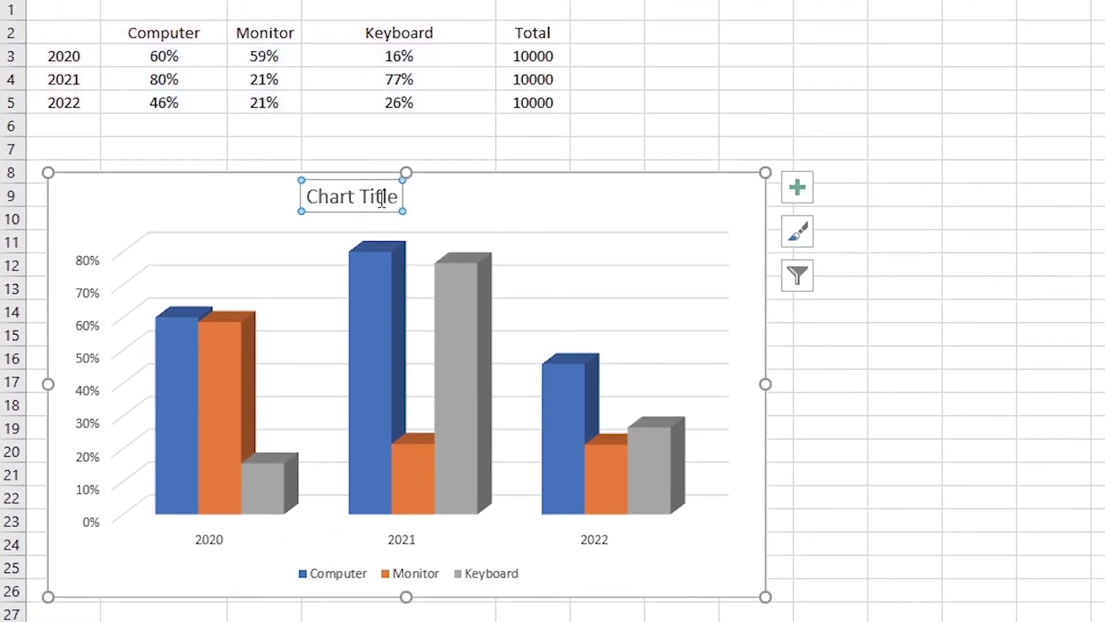
double_click(382, 197)
key("ctrl+a")
type("S")
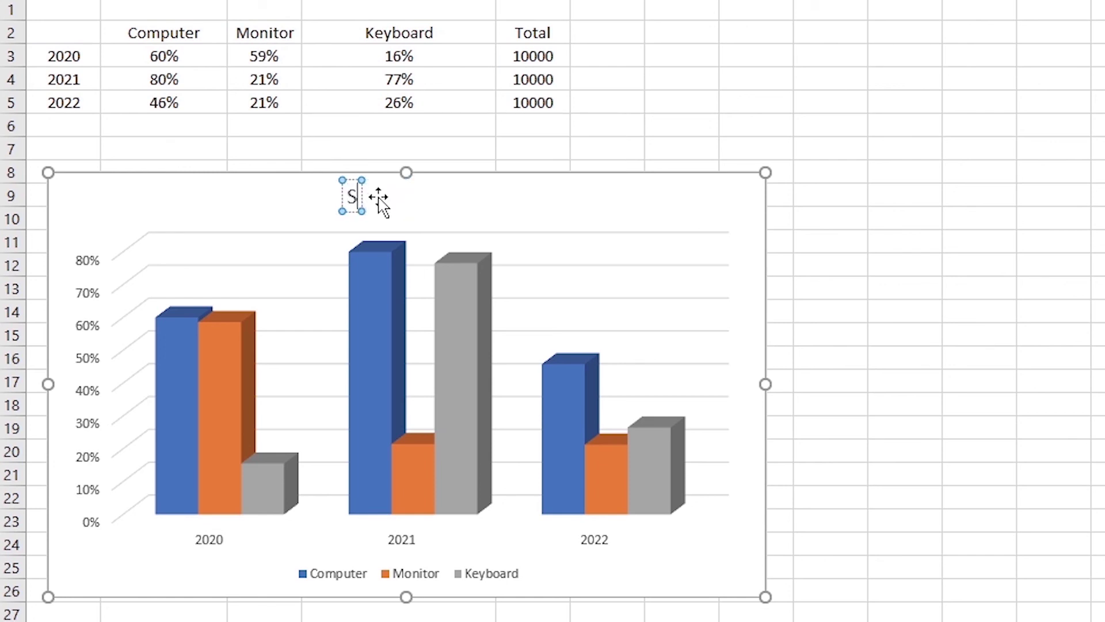
type("ales")
left_click(520, 202)
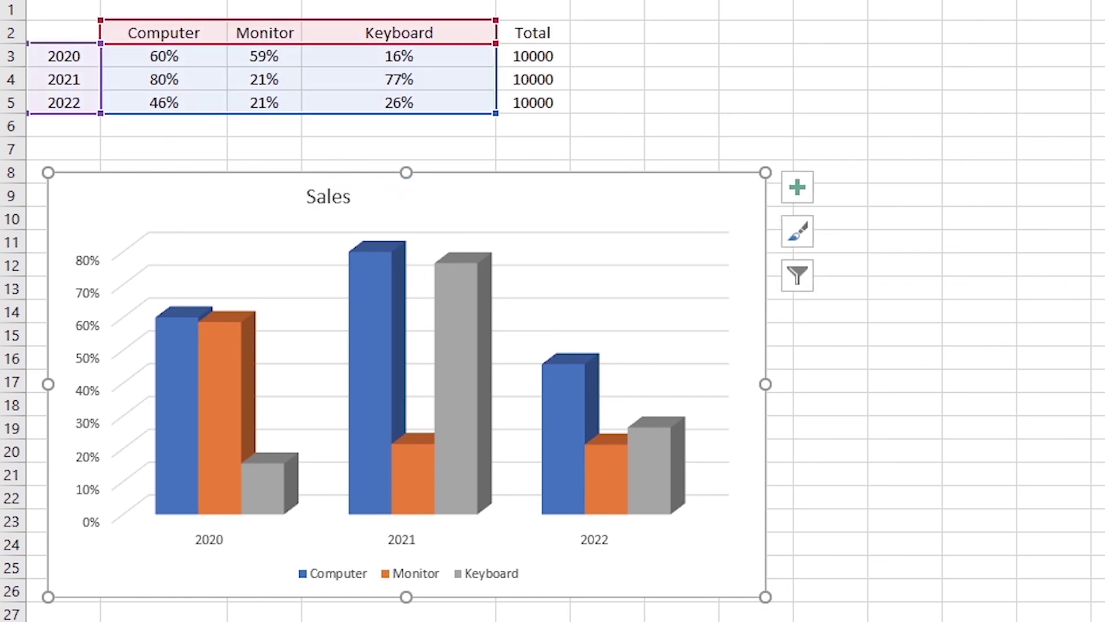
key("Escape")
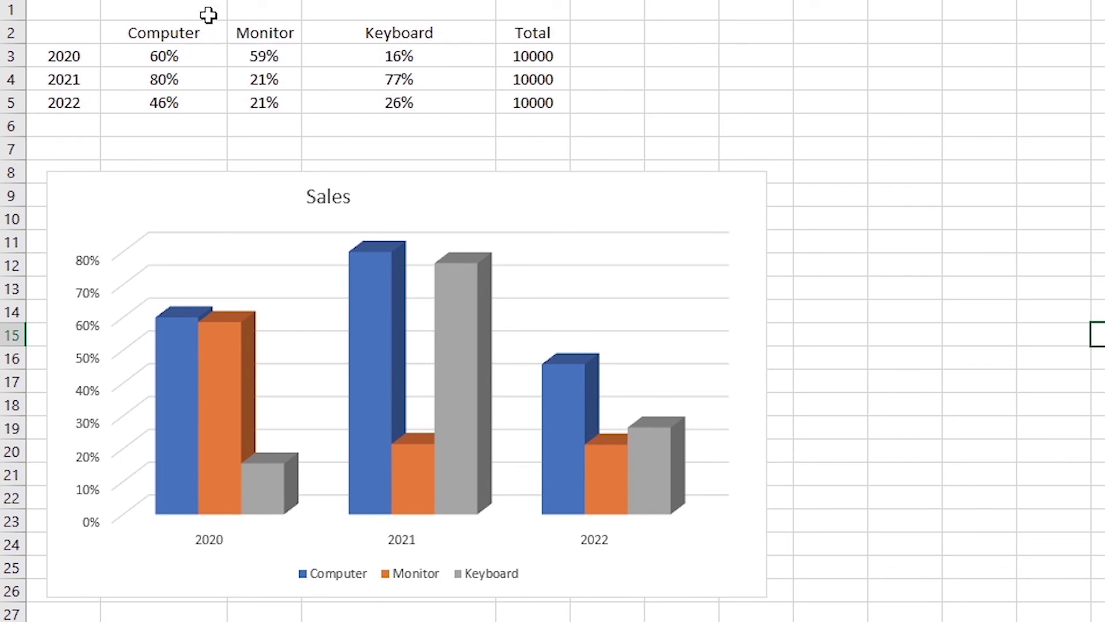
Step: Select the Keyboard and Monitor series of the Sales chart to view their source data in the table
left_click(287, 467)
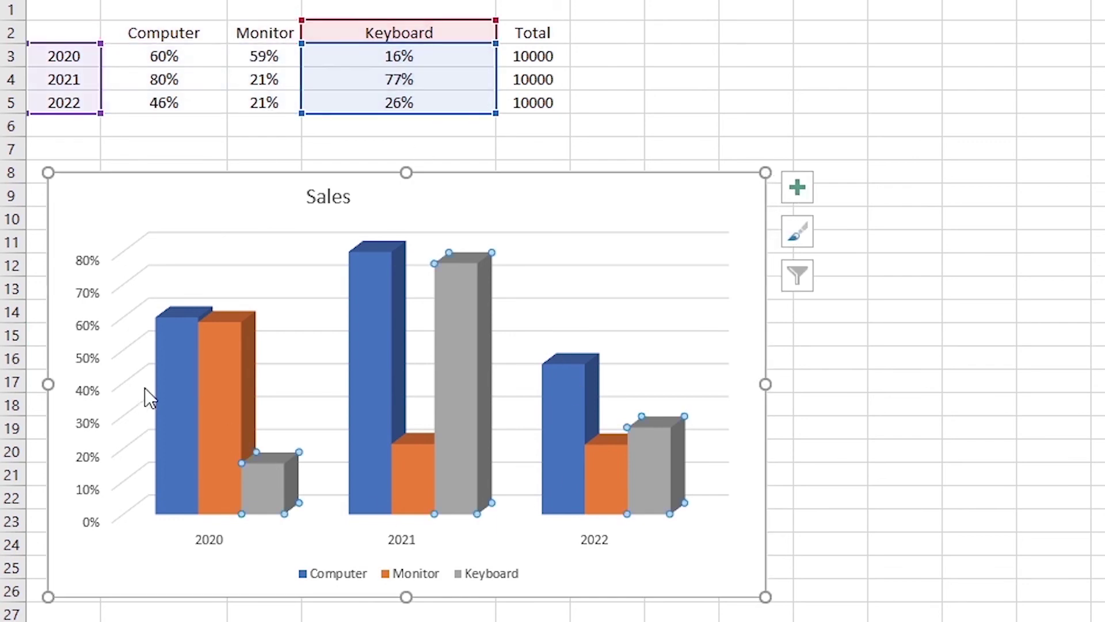
left_click(927, 332)
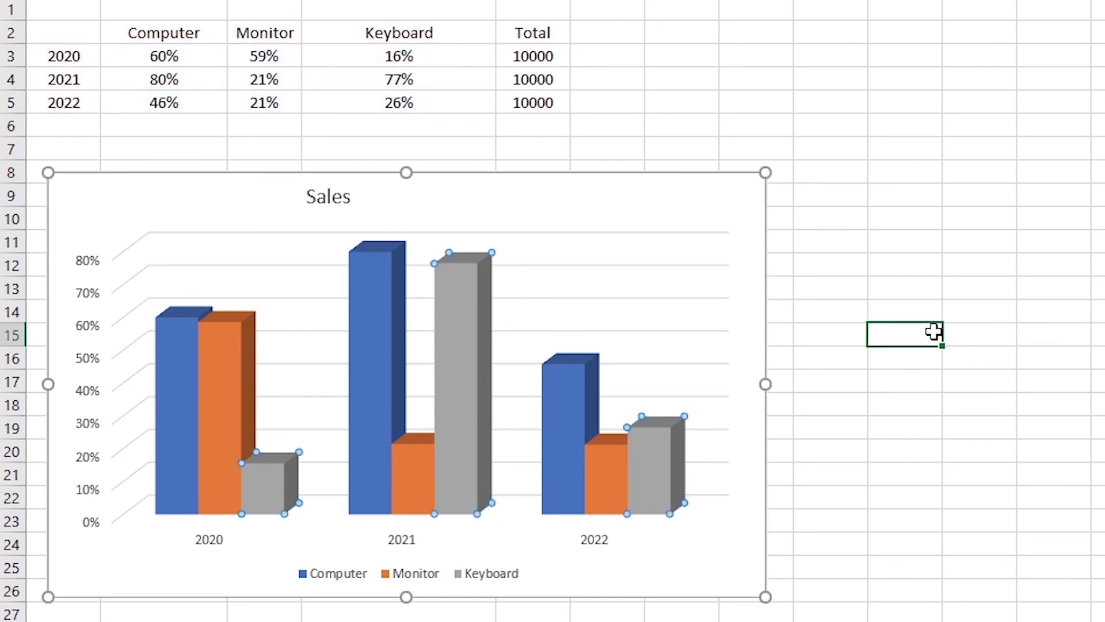
left_click(621, 458)
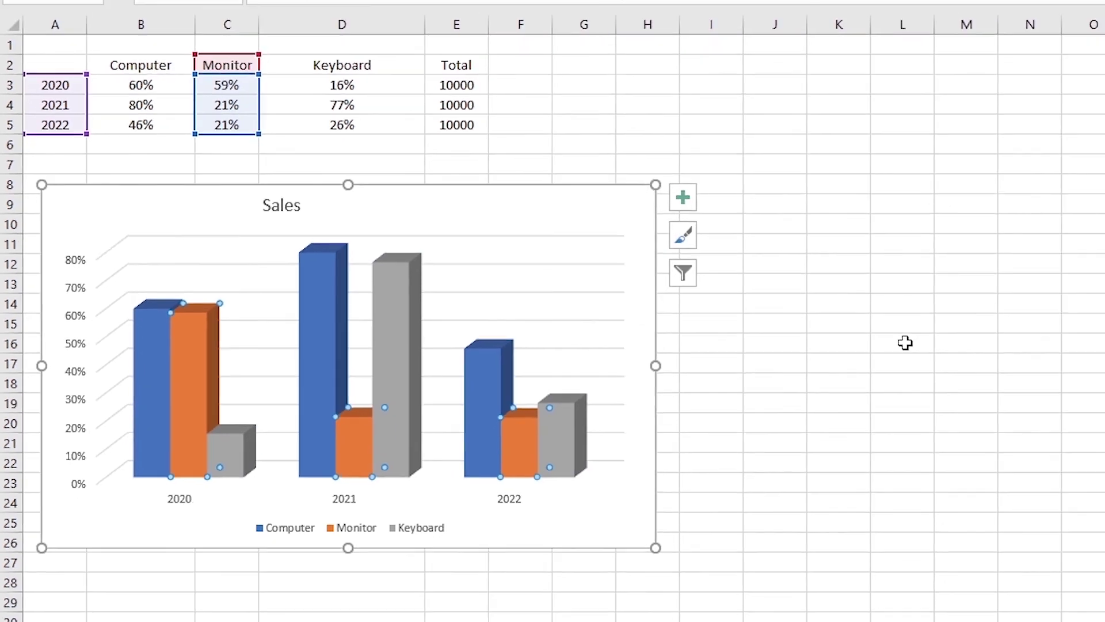